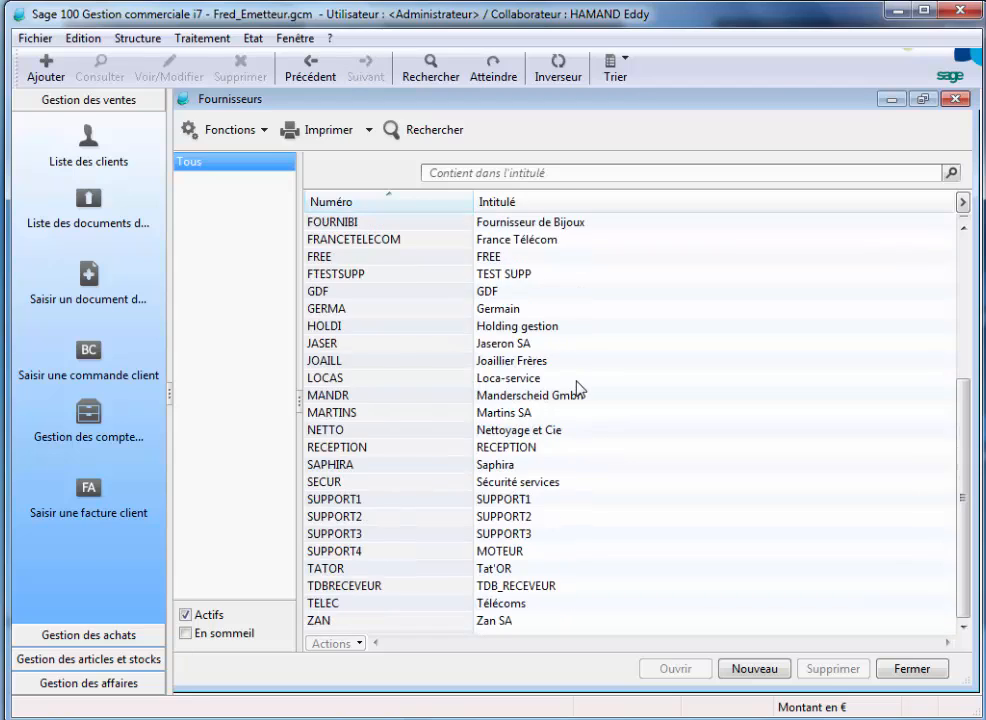
Step: Review the Sage eFacture settings in supplier RECEPTION's record, including its Sage EDI identifier, and close the record and supplier list
{"action": "left_click", "coordinate": [514, 448]}
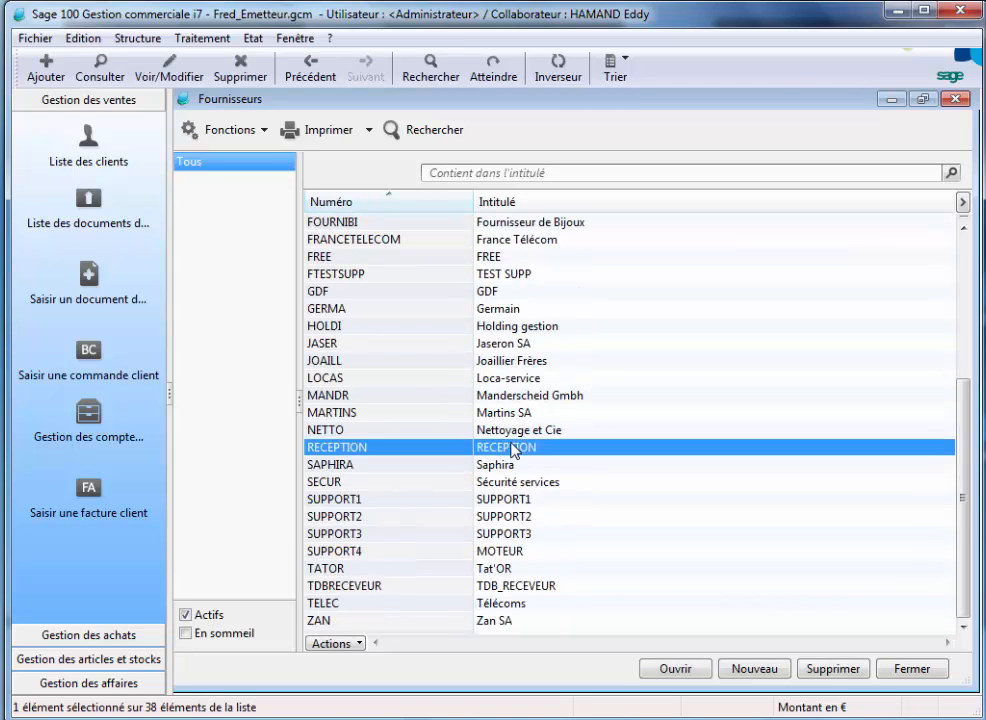
{"action": "double_click", "coordinate": [514, 448]}
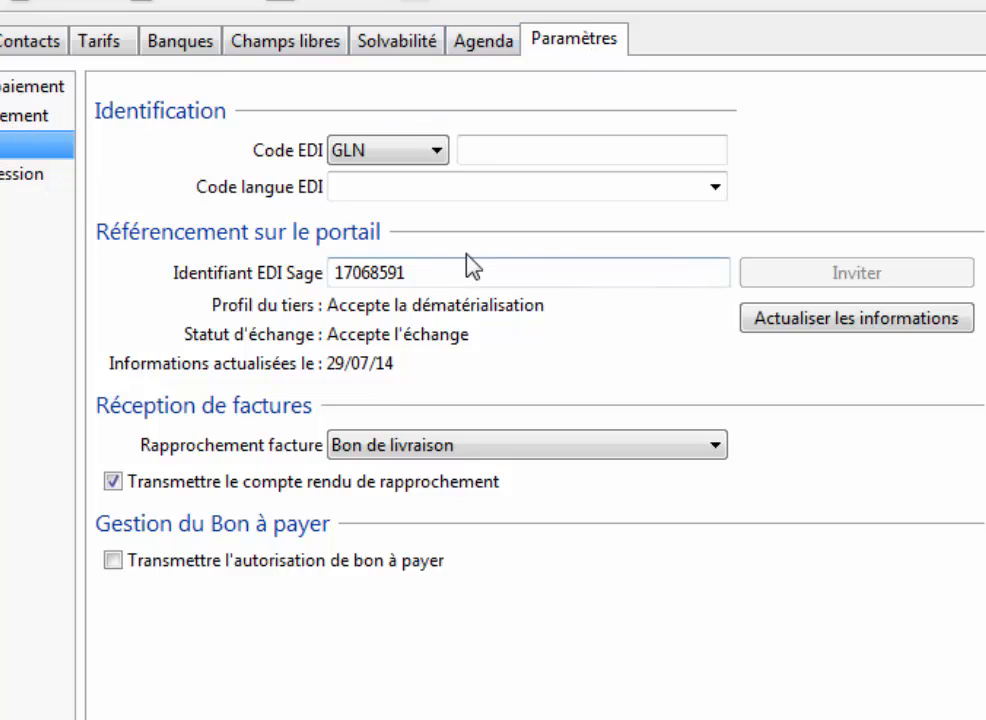
{"action": "left_click_drag", "start_coordinate": [447, 271], "coordinate": [310, 262]}
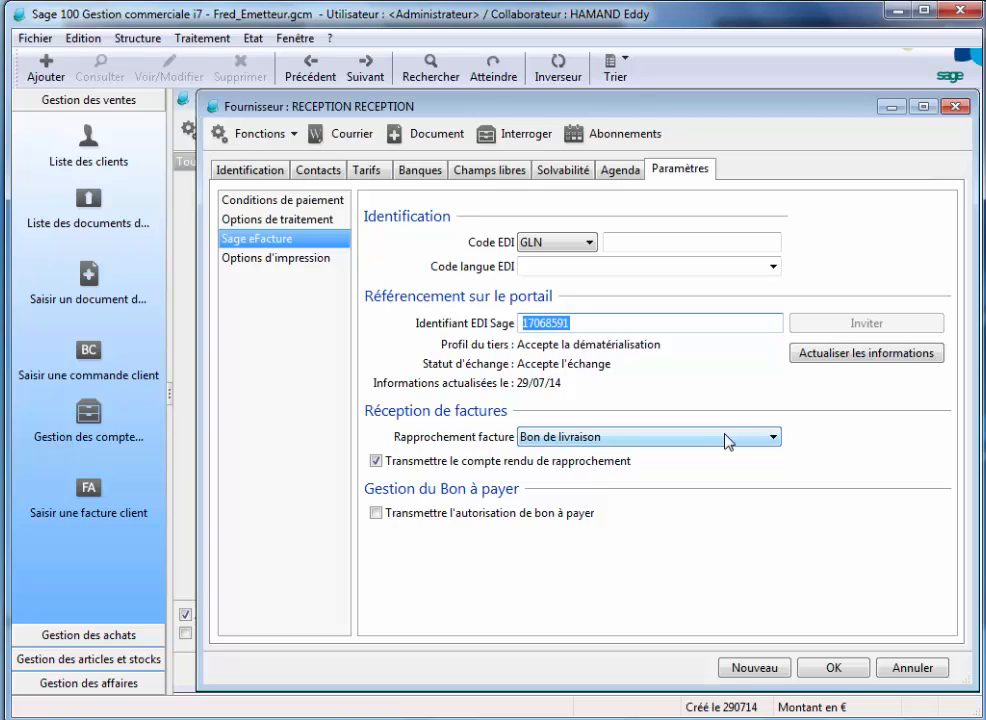
{"action": "left_click", "coordinate": [833, 668]}
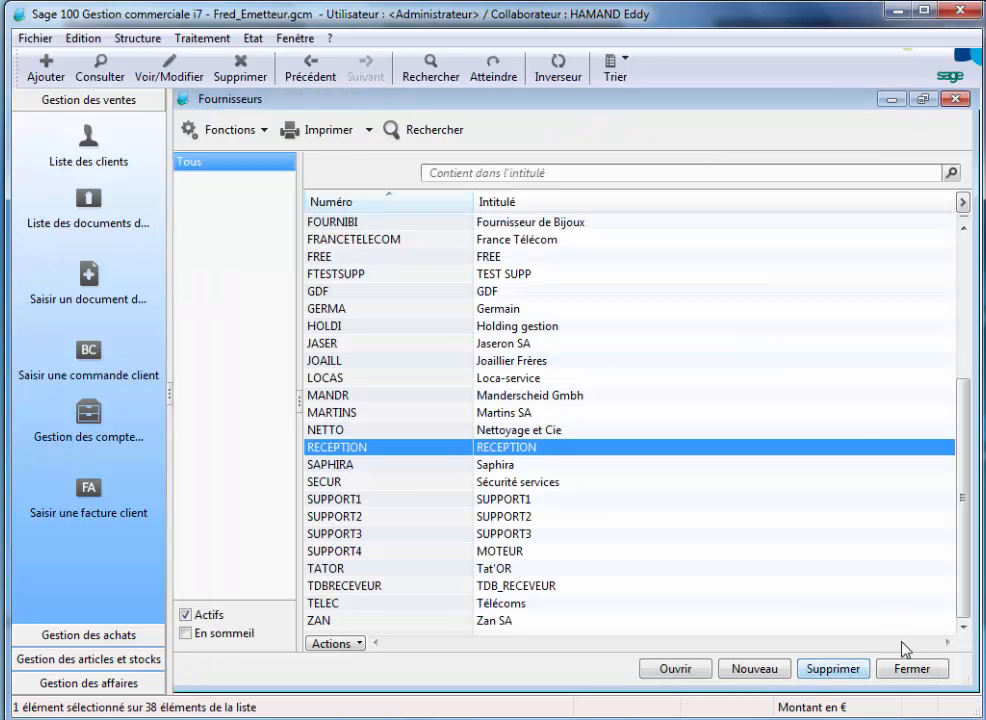
{"action": "left_click", "coordinate": [918, 670]}
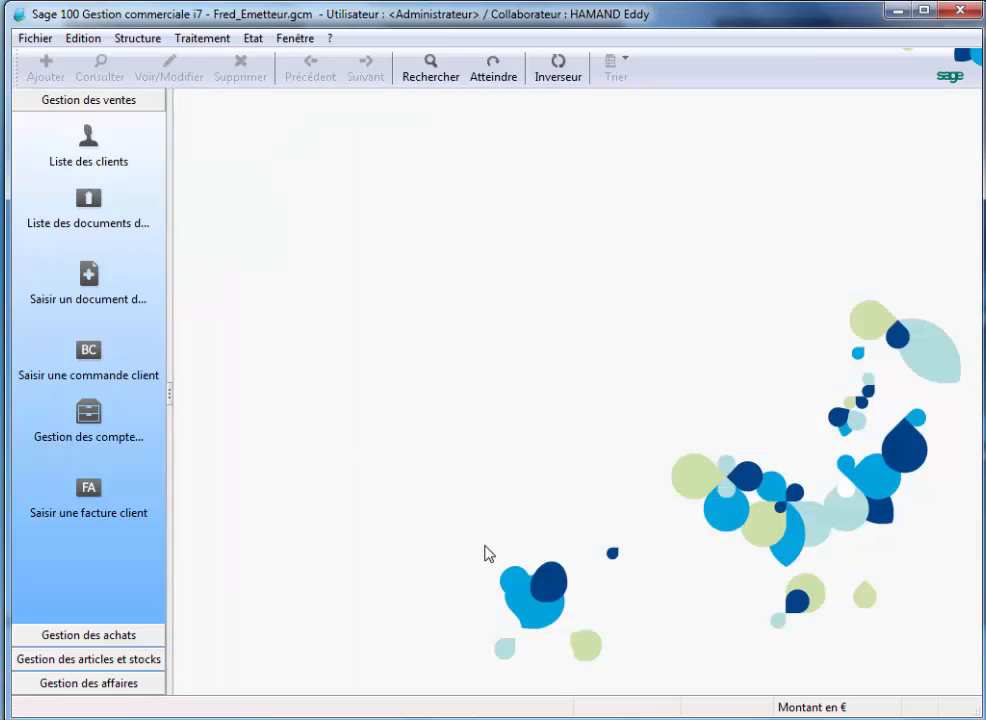
Step: Create a purchase order (Bon de commande) for supplier RECEPTION and validate its header
{"action": "left_click", "coordinate": [94, 634]}
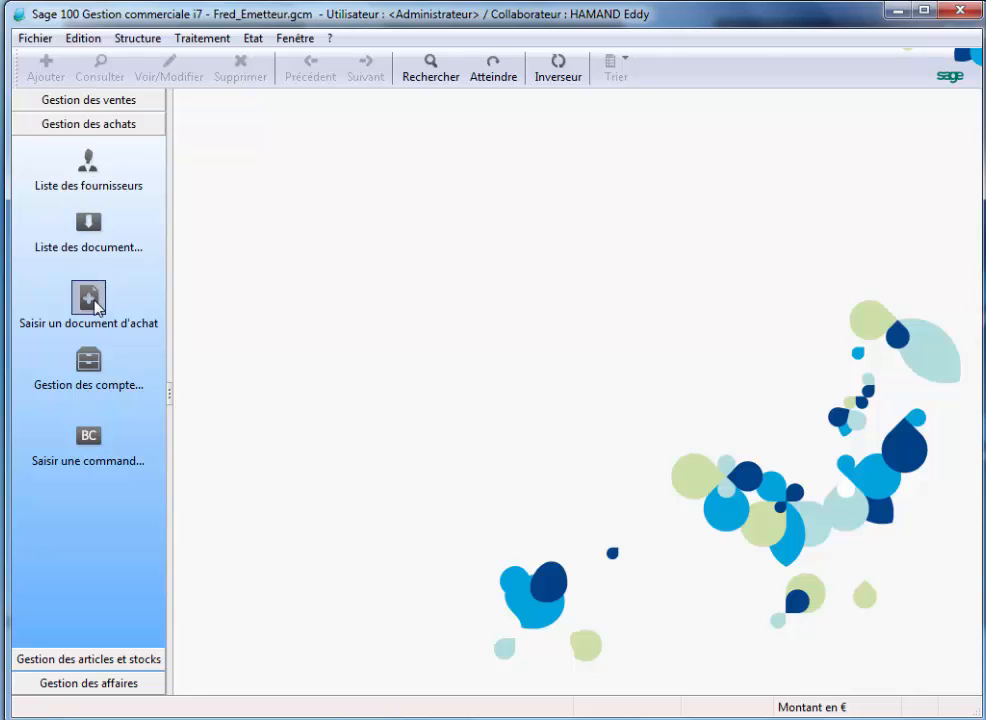
{"action": "left_click", "coordinate": [92, 300]}
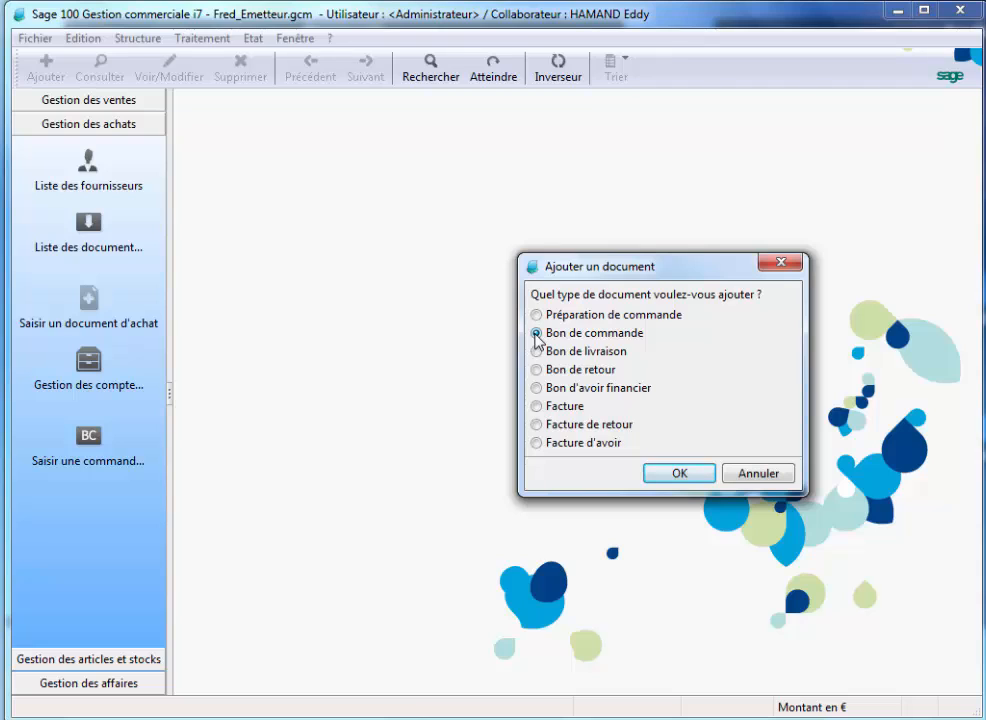
{"action": "left_click", "coordinate": [677, 475]}
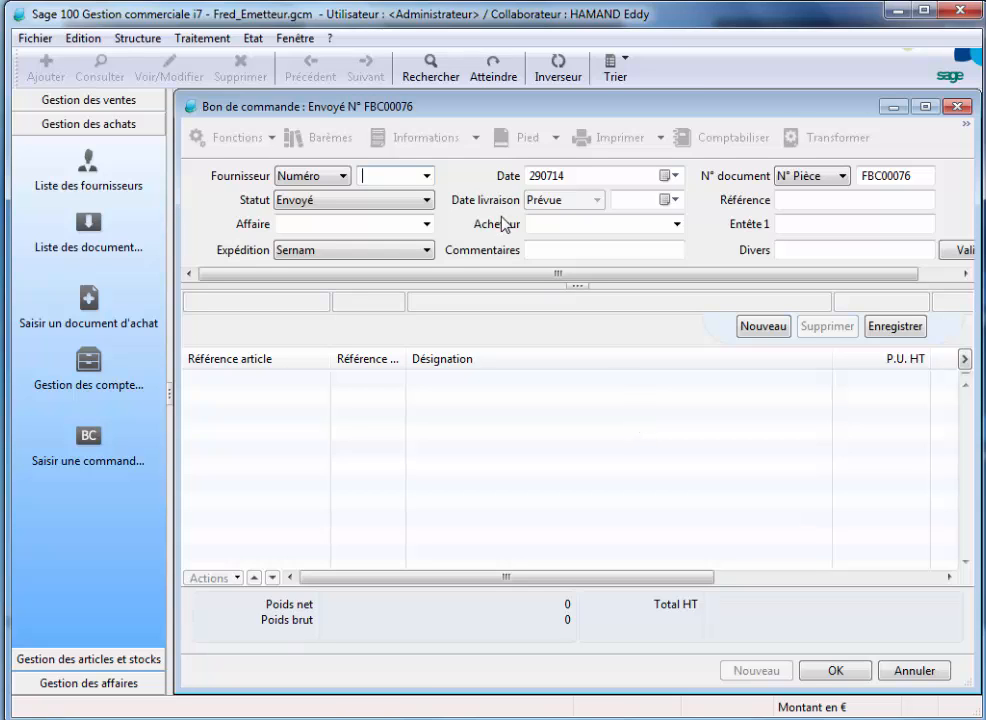
{"action": "left_click", "coordinate": [427, 176]}
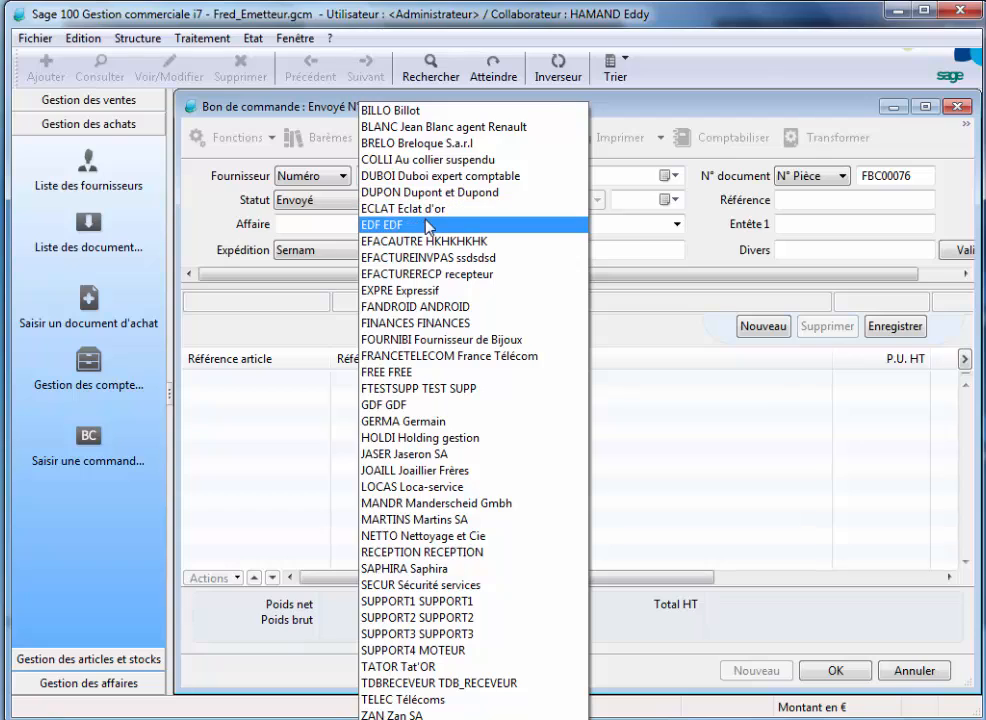
{"action": "left_click", "coordinate": [460, 552]}
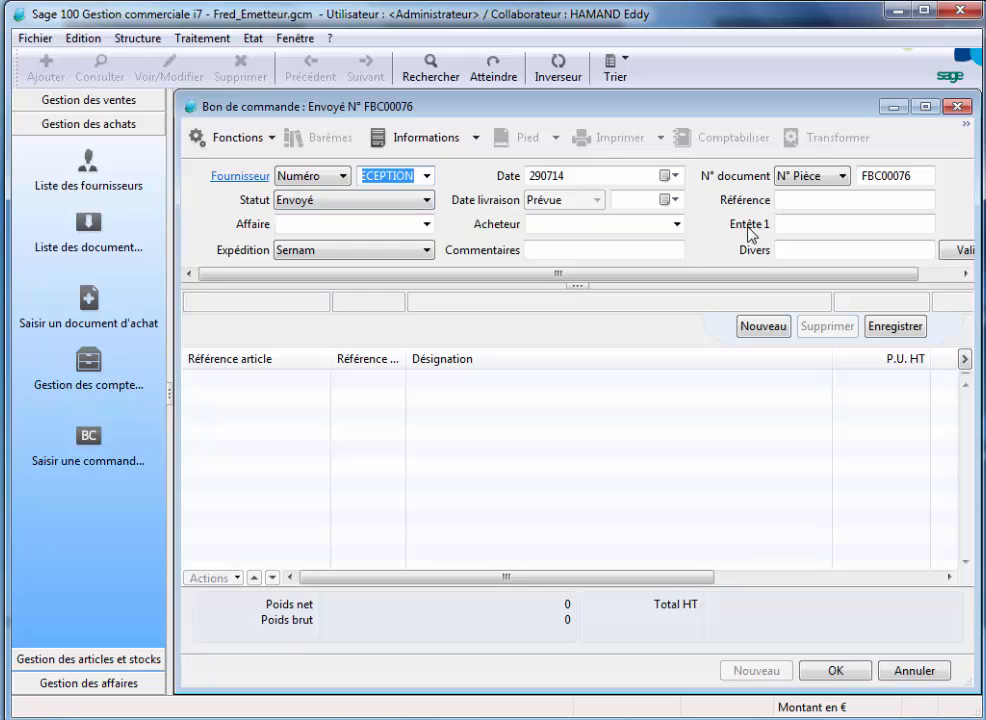
{"action": "left_click", "coordinate": [960, 251]}
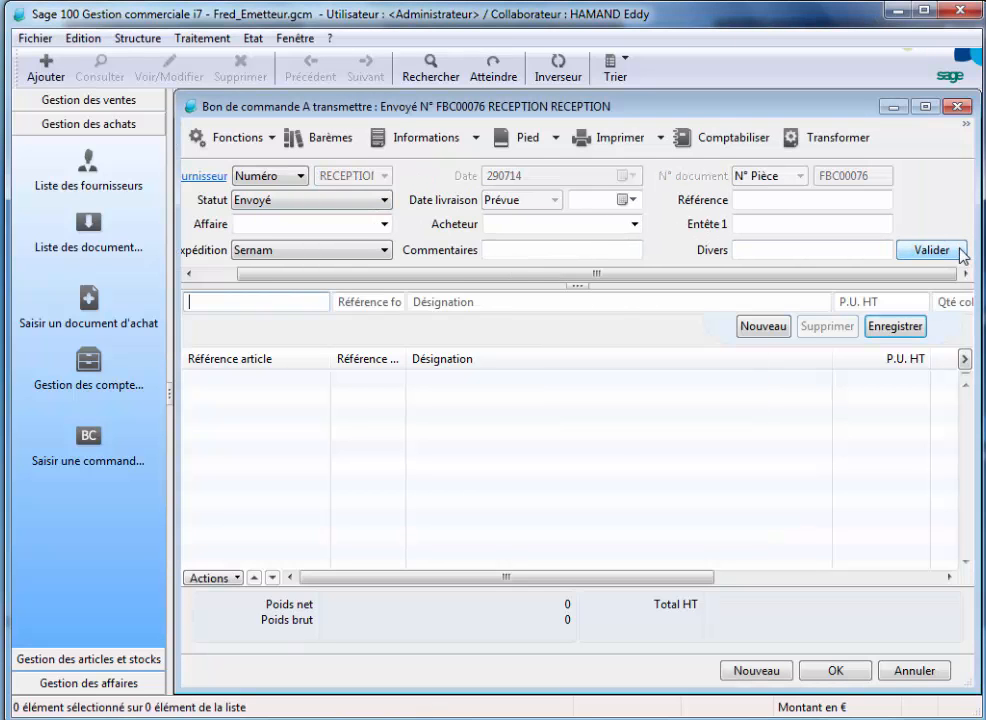
Step: Add an order line for article GRAVURE (Gravure sur Or ciselé) with a quantity of 4
{"action": "left_click", "coordinate": [246, 303]}
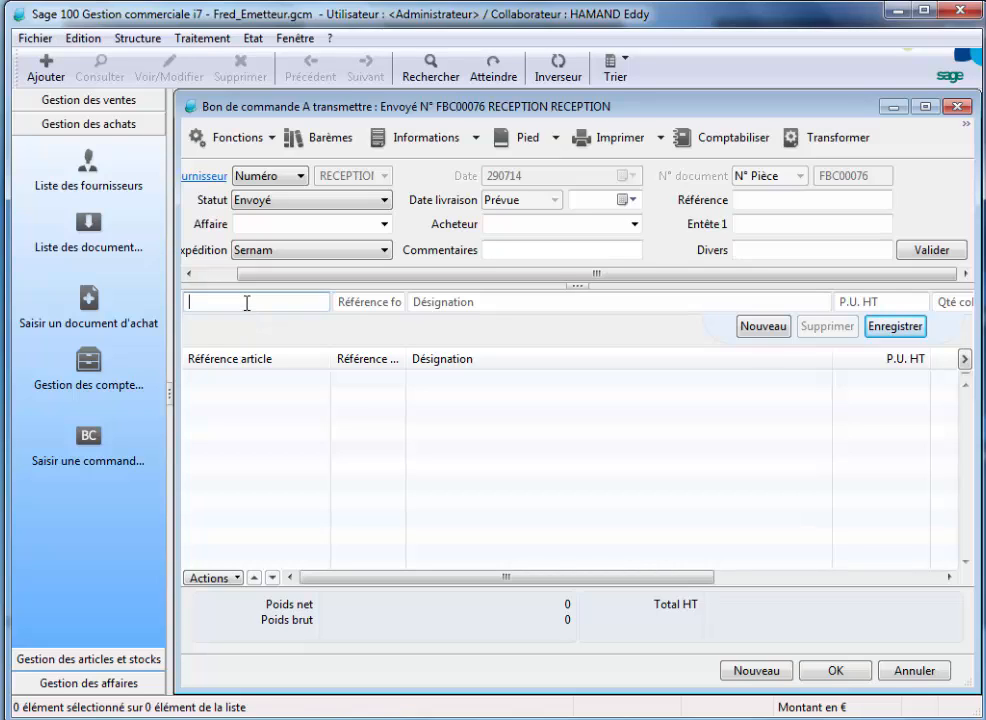
{"action": "type", "text": "GRA"}
{"action": "key", "text": "Tab"}
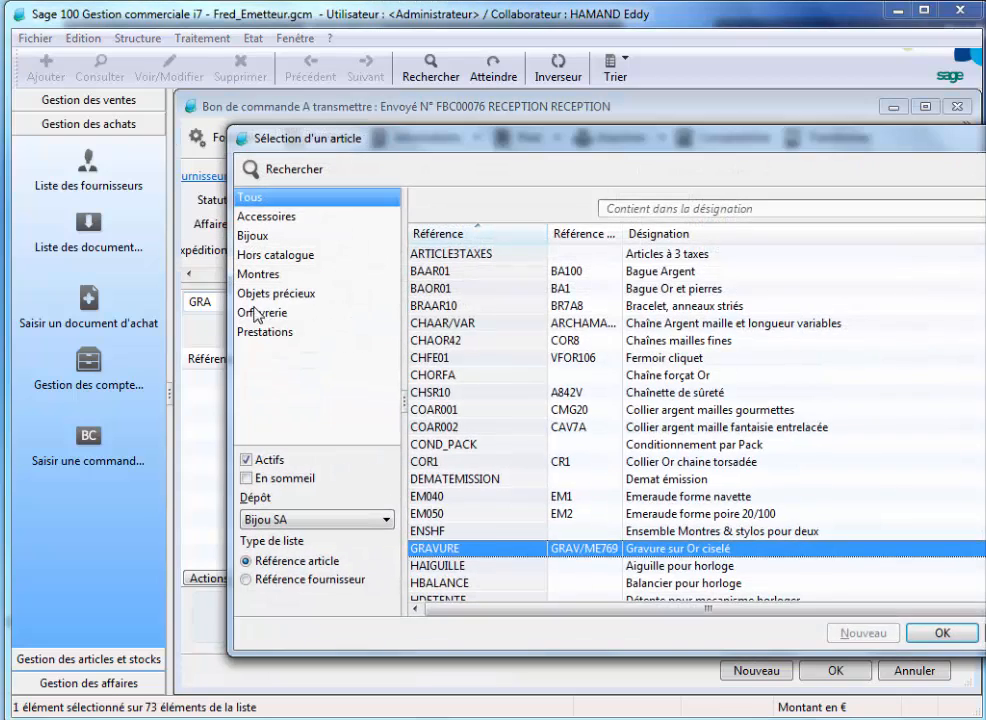
{"action": "double_click", "coordinate": [650, 556]}
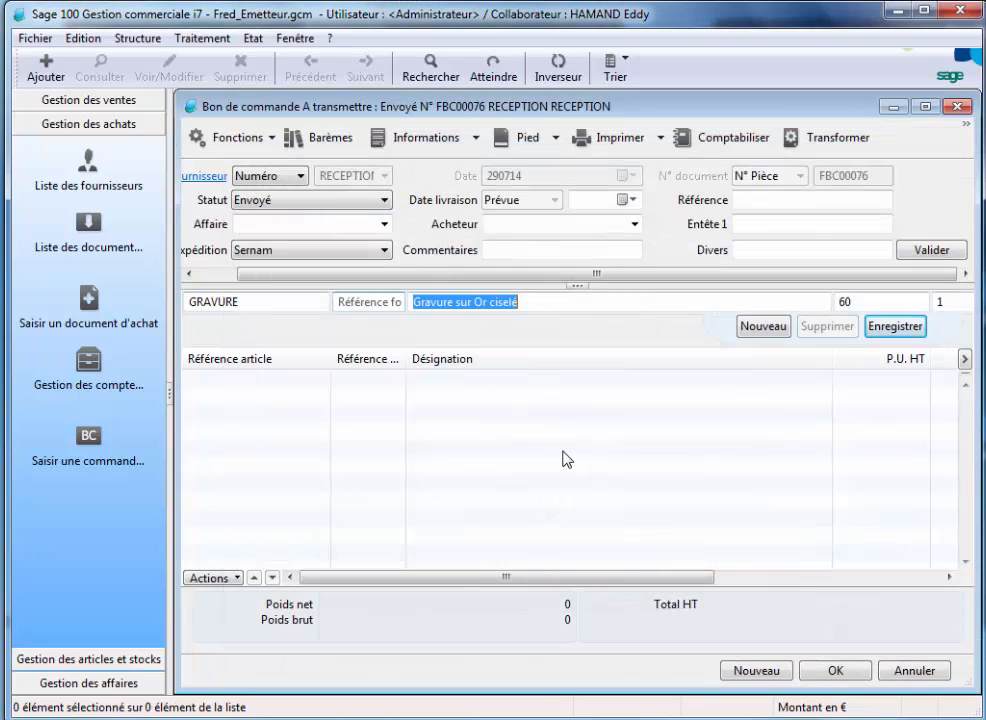
{"action": "key", "text": "Tab"}
{"action": "key", "text": "Tab"}
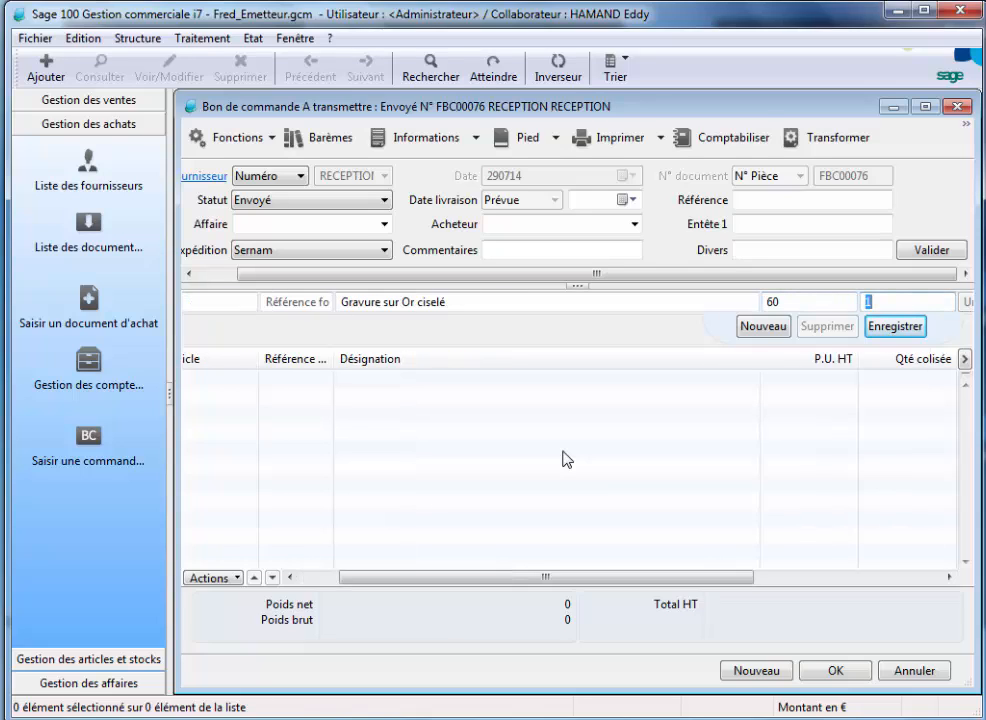
{"action": "type", "text": "4"}
{"action": "key", "text": "Return"}
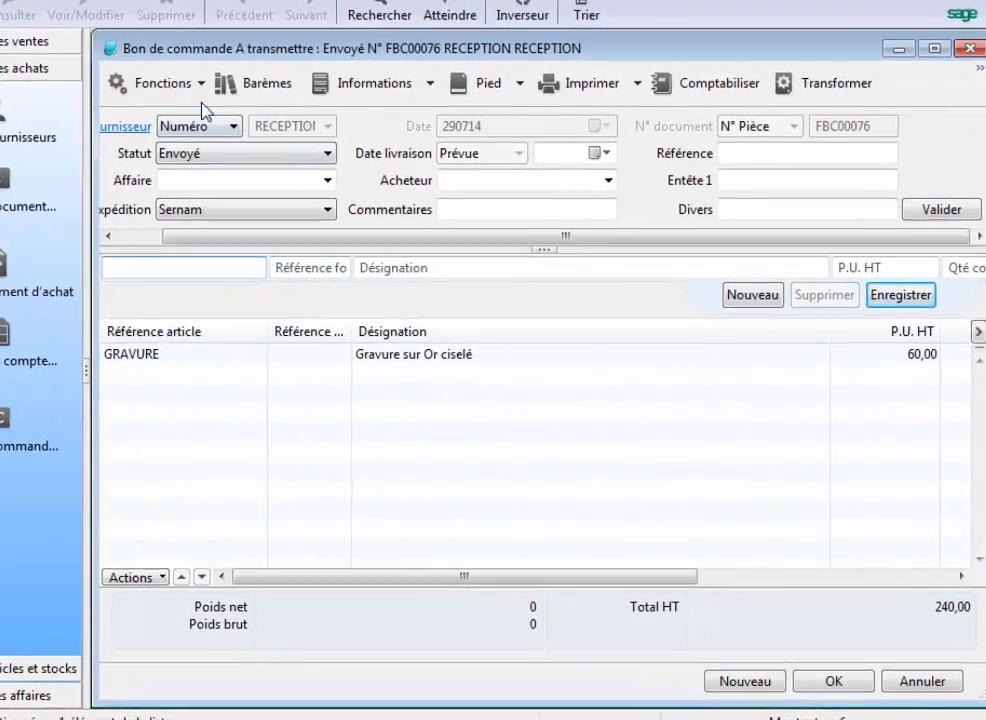
Step: Attach Infos techniques.pdf from the Démo folder to the purchase order as a linked document and mark it for transmission
{"action": "left_click", "coordinate": [270, 140]}
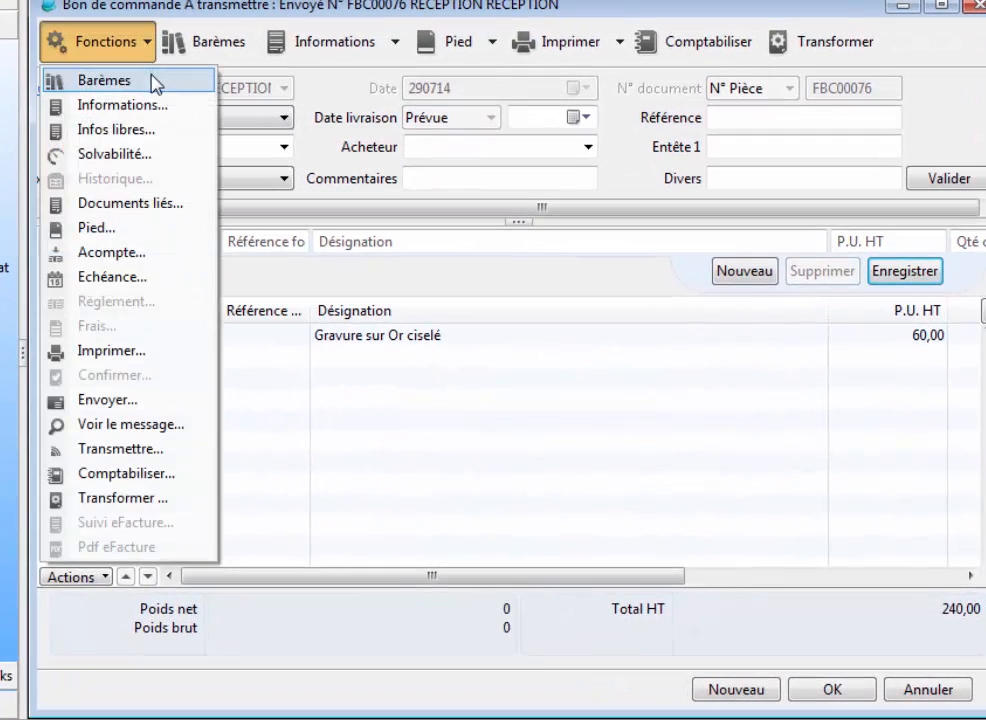
{"action": "left_click", "coordinate": [137, 205]}
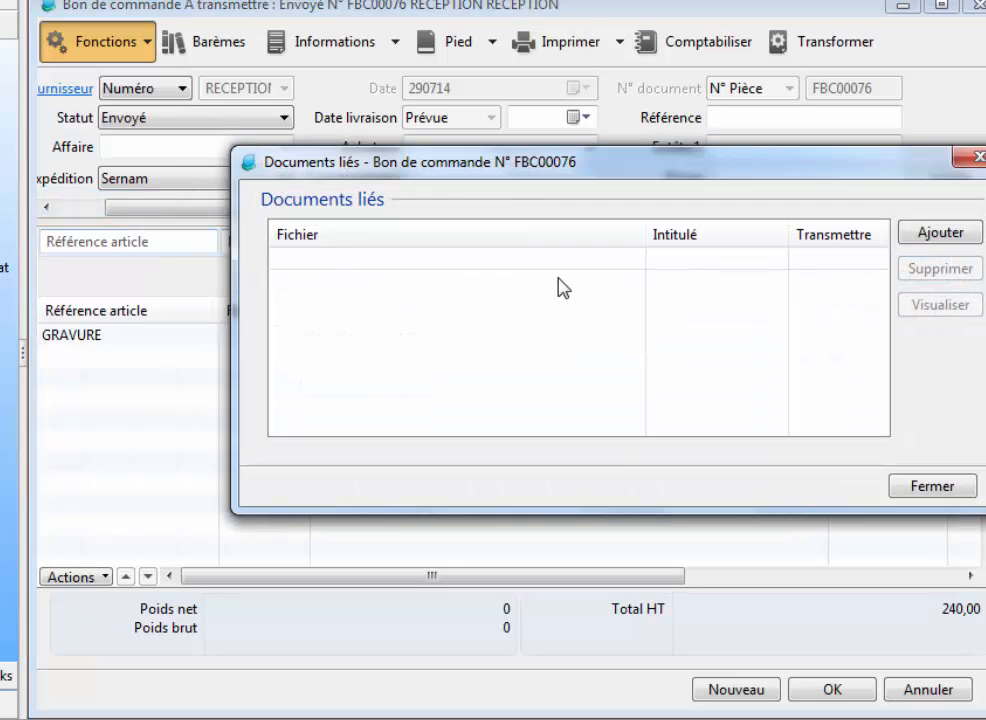
{"action": "left_click", "coordinate": [938, 234]}
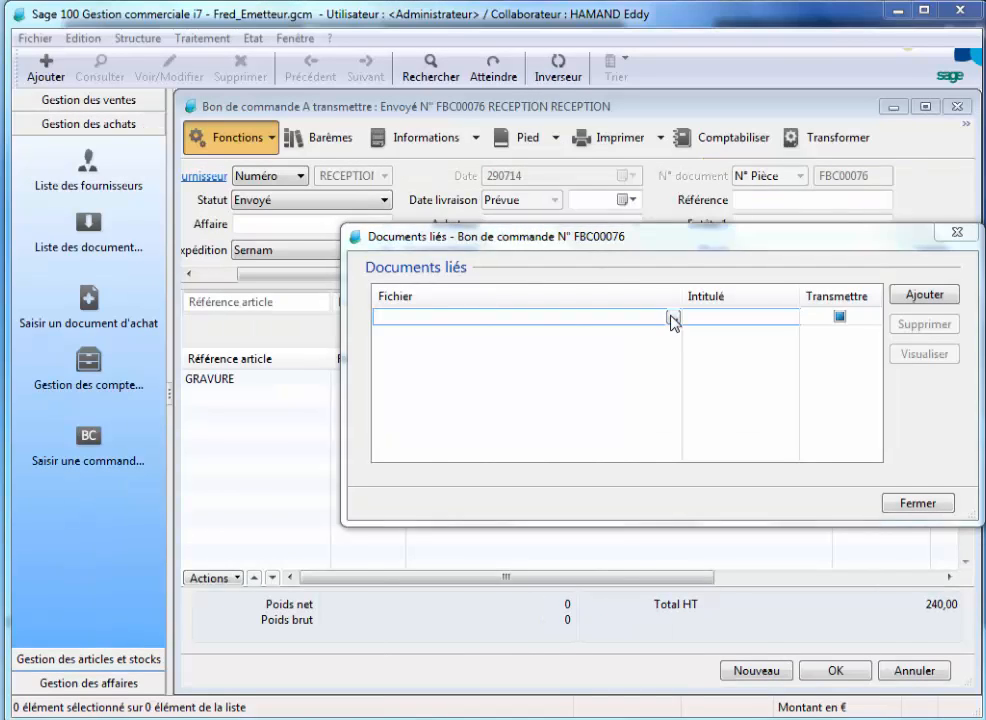
{"action": "left_click", "coordinate": [672, 318]}
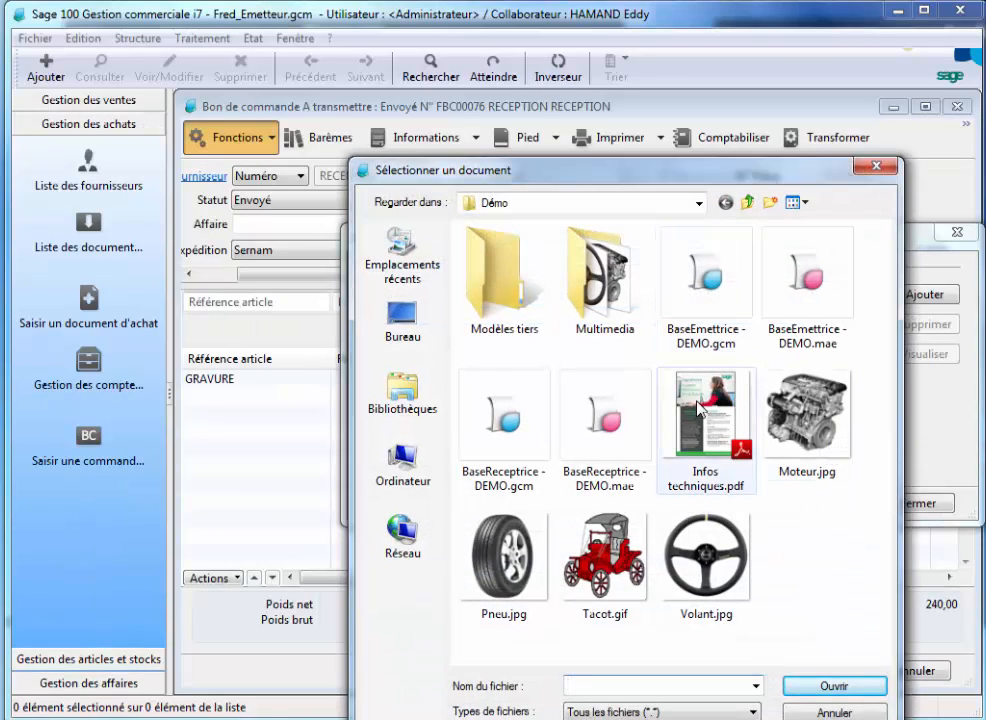
{"action": "left_click", "coordinate": [700, 408]}
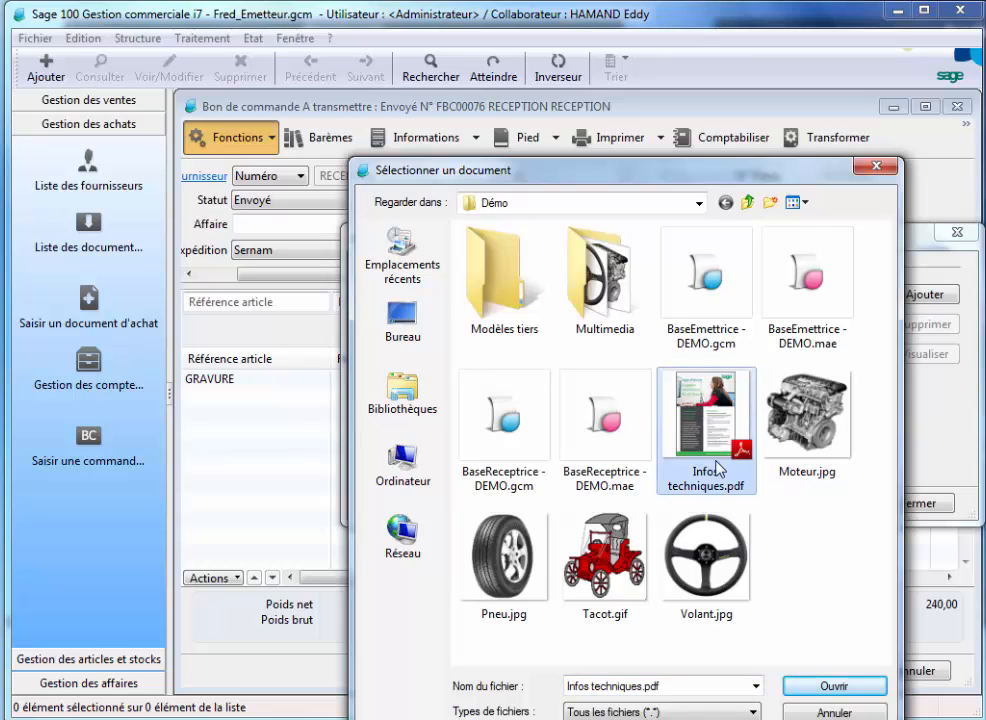
{"action": "left_click", "coordinate": [834, 686]}
{"action": "left_click", "coordinate": [840, 317]}
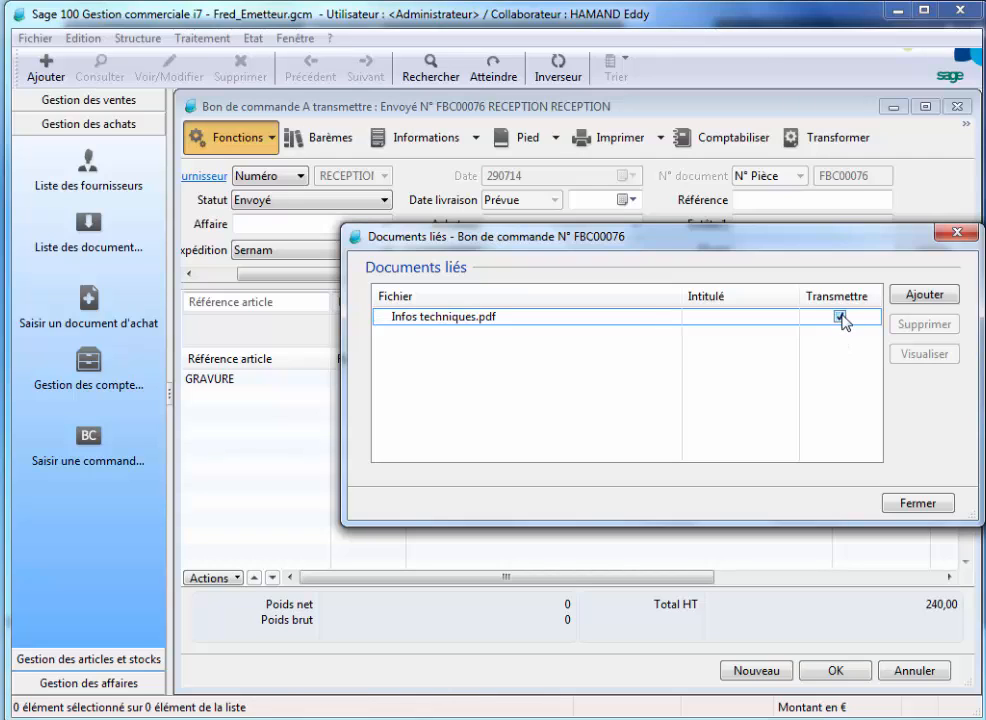
{"action": "left_click", "coordinate": [480, 321]}
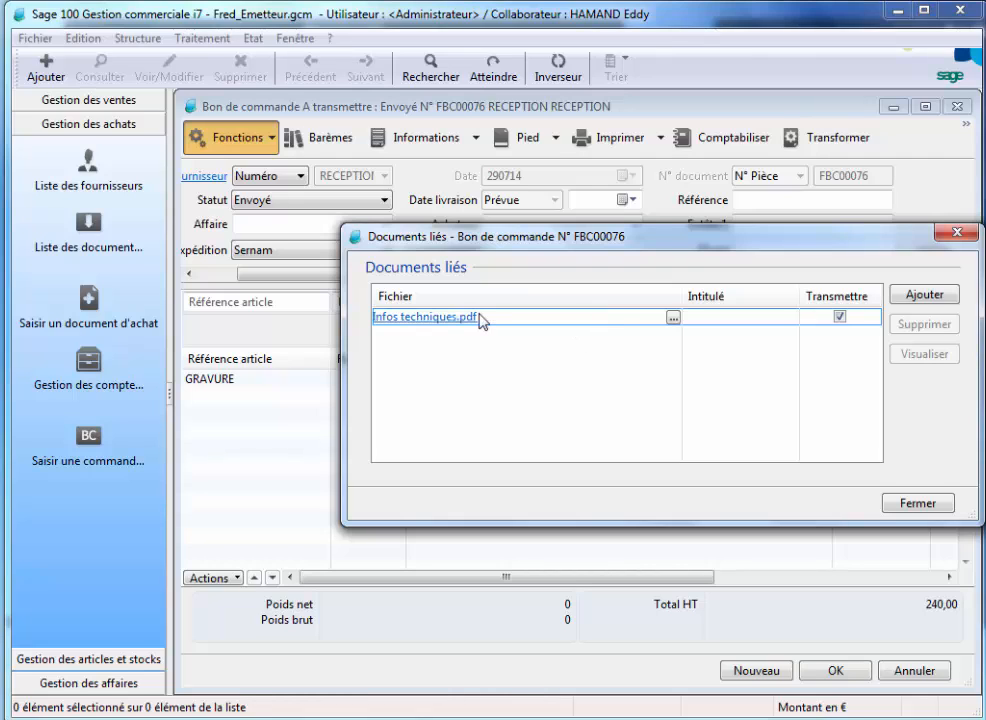
{"action": "left_click", "coordinate": [566, 350]}
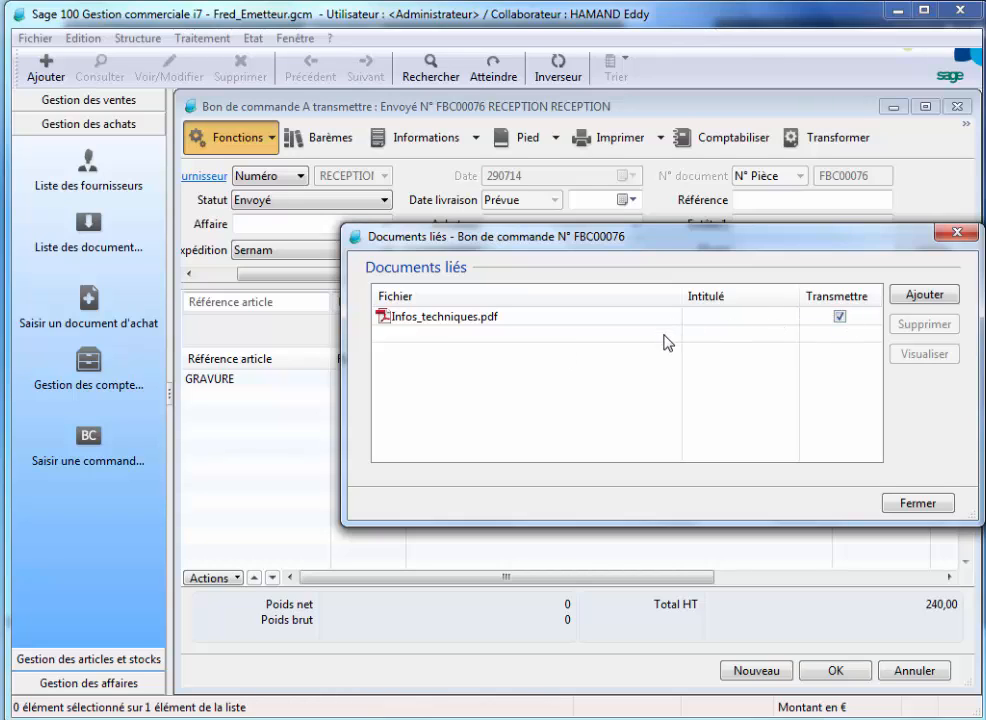
Step: Attach Volant.jpg as a second linked document marked for transmission, and close the linked documents
{"action": "left_click", "coordinate": [921, 297]}
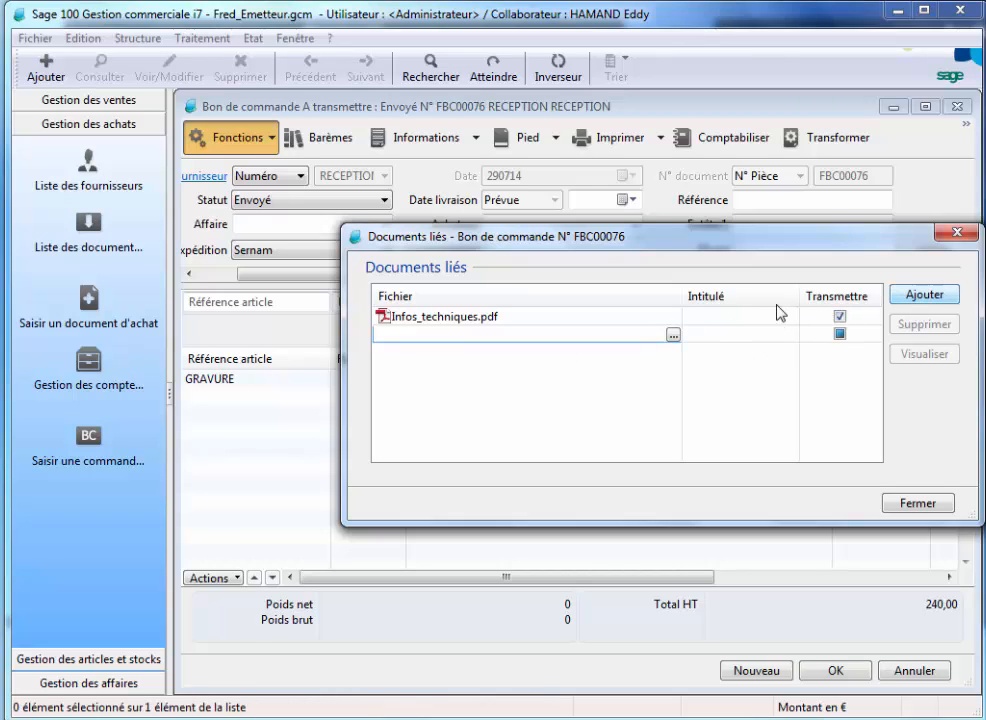
{"action": "left_click", "coordinate": [673, 335]}
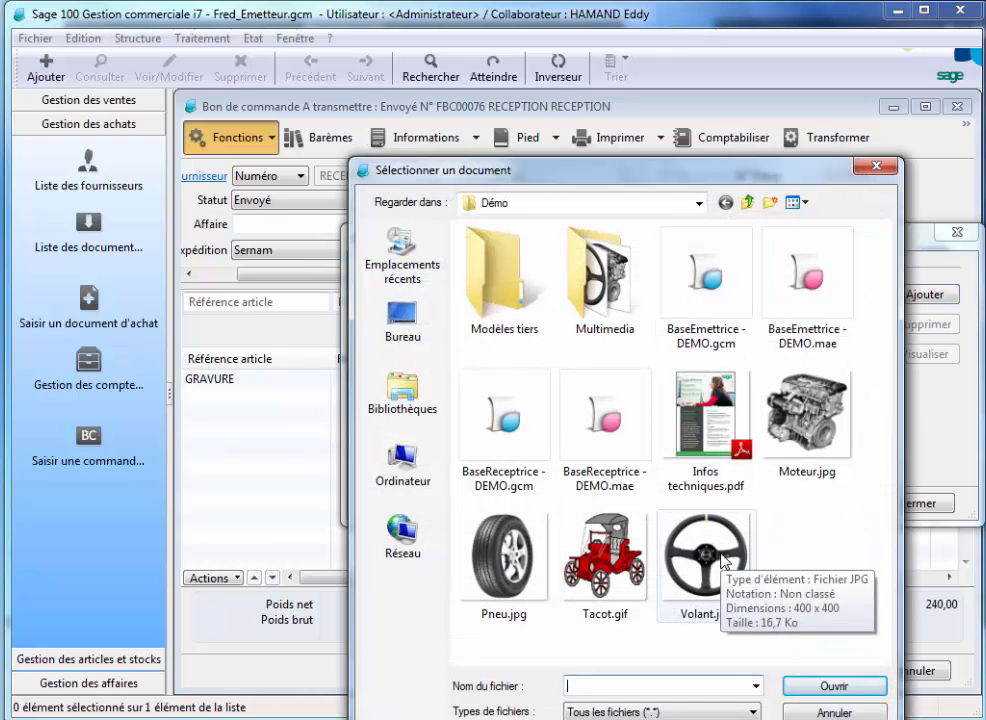
{"action": "left_click", "coordinate": [722, 562]}
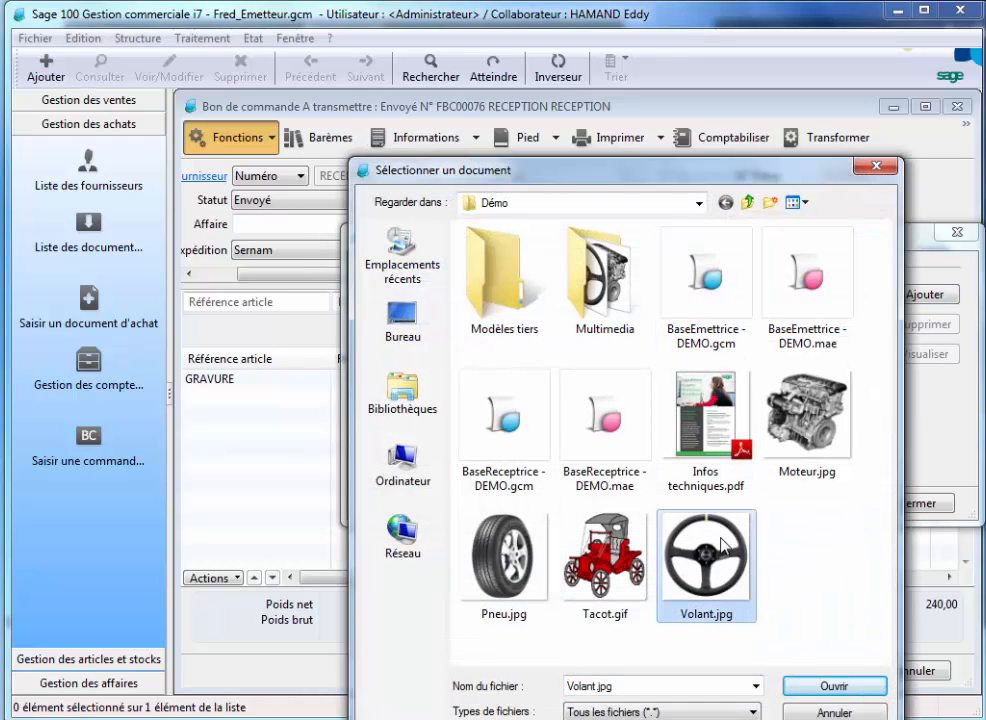
{"action": "left_click", "coordinate": [833, 685]}
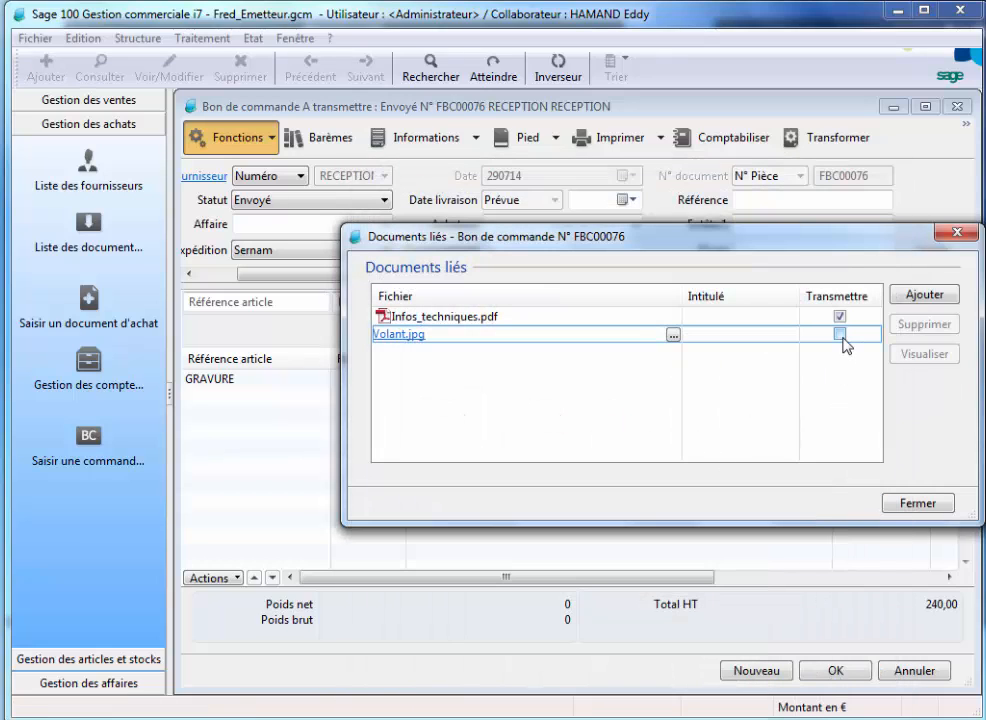
{"action": "left_click", "coordinate": [841, 335]}
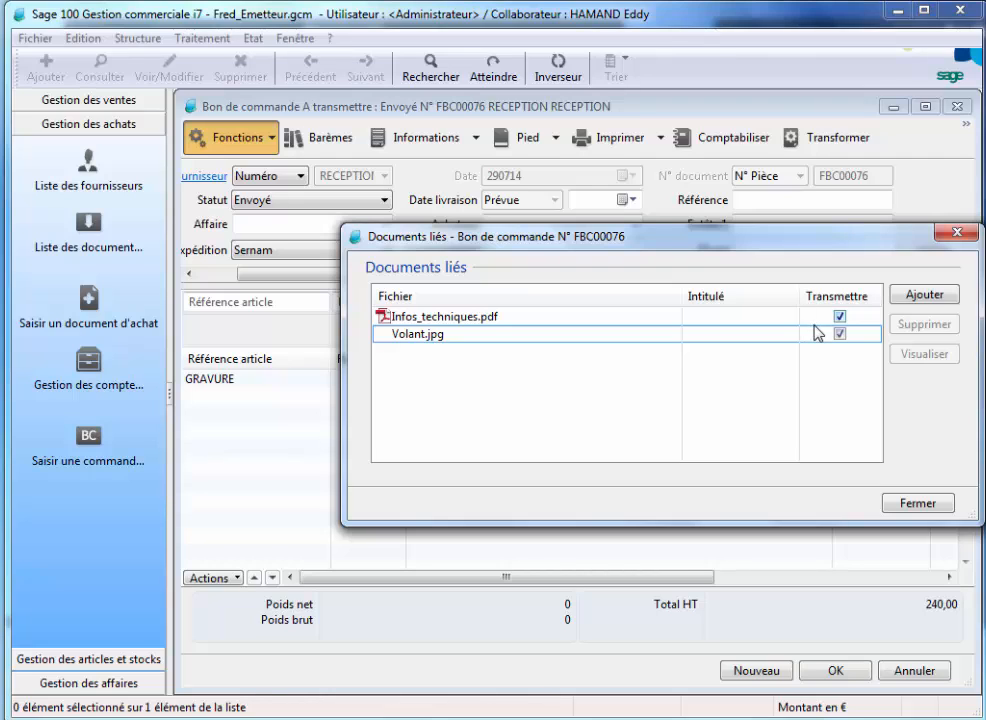
{"action": "left_click", "coordinate": [917, 503]}
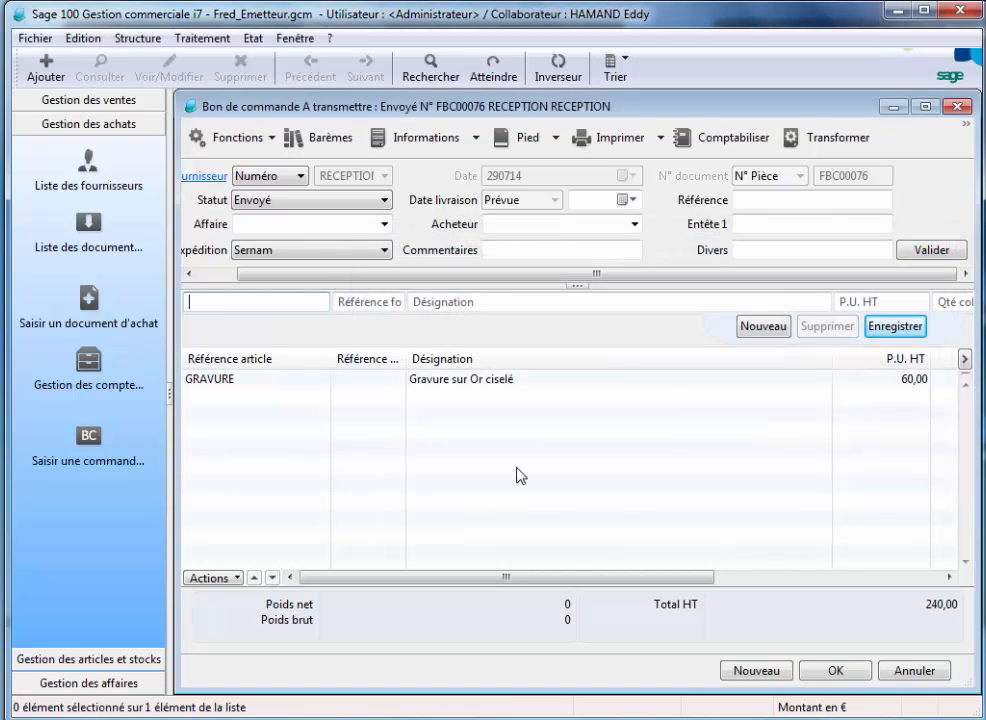
Step: Transmit the purchase order for supplier RECEPTION electronically and close it
{"action": "double_click", "coordinate": [744, 107]}
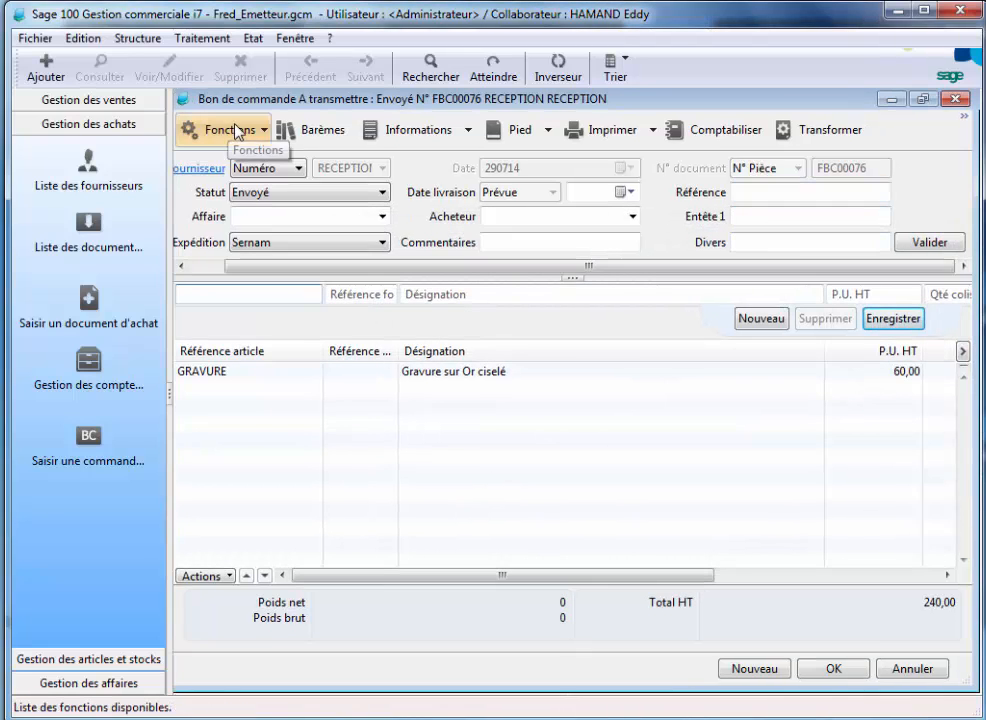
{"action": "left_click", "coordinate": [266, 134]}
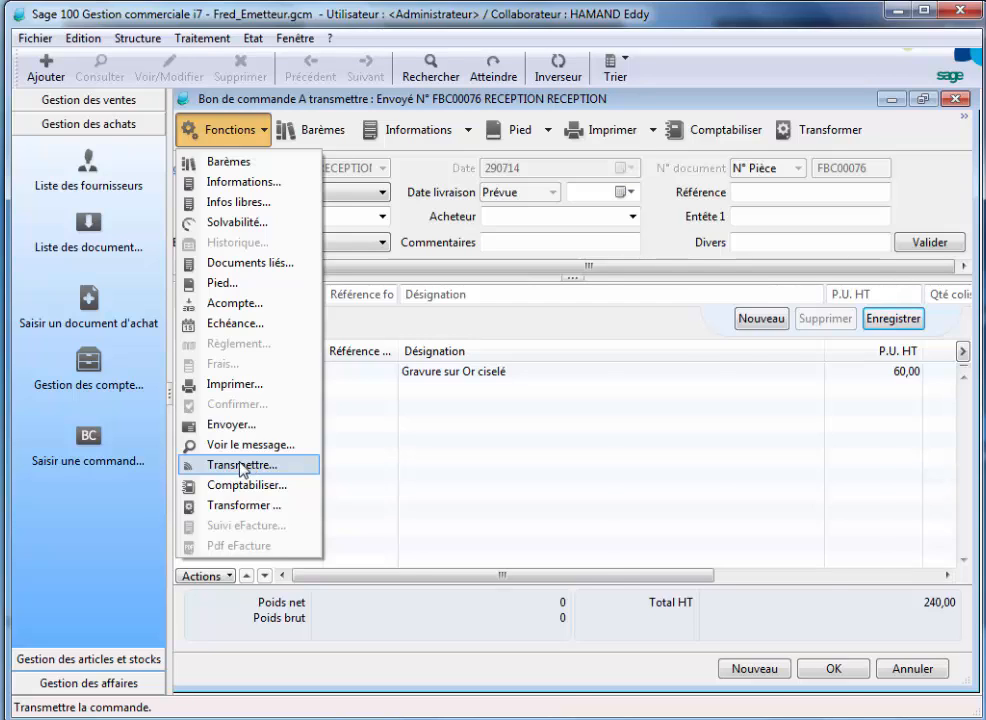
{"action": "left_click", "coordinate": [249, 466]}
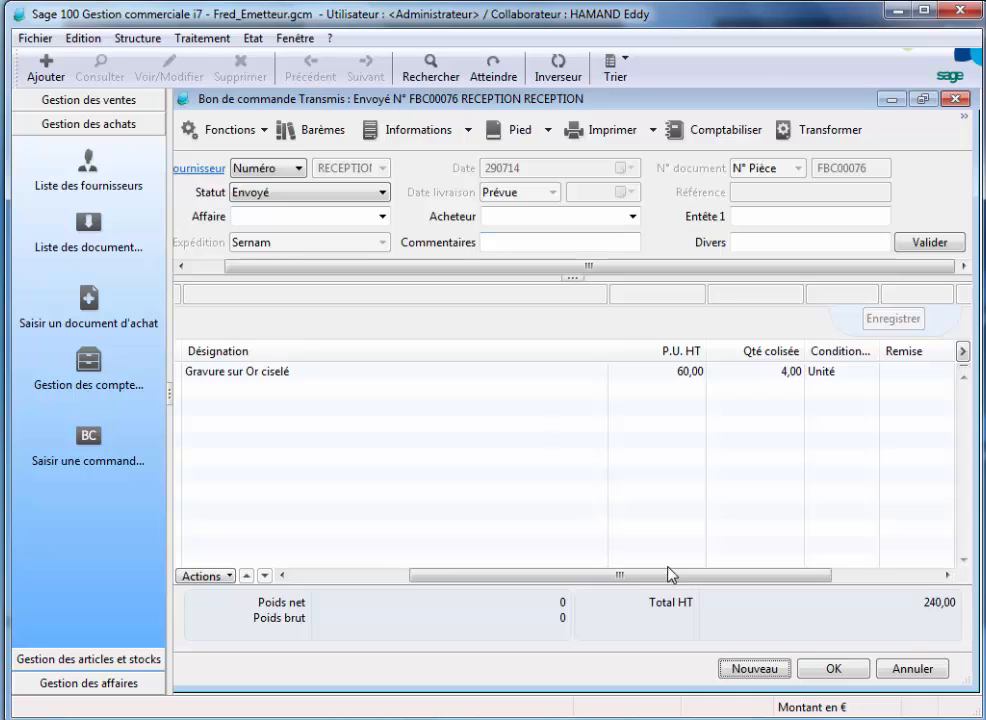
{"action": "left_click", "coordinate": [833, 669]}
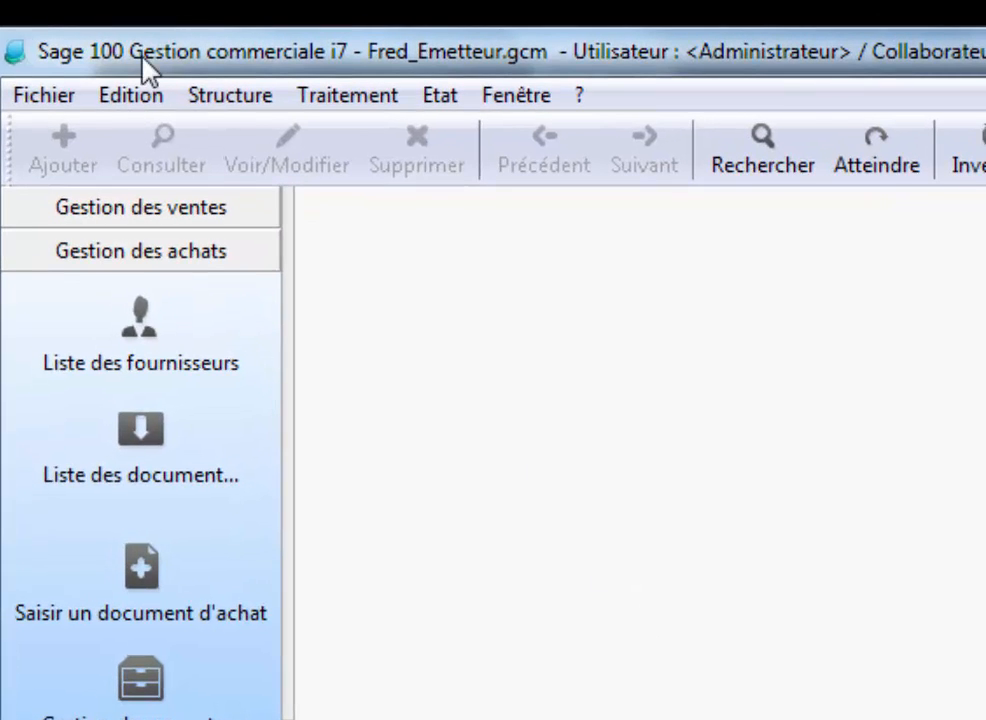
Step: Open the Sage eFacture company administration and list the supplier orders that are En cours de traitement
{"action": "left_click", "coordinate": [348, 100]}
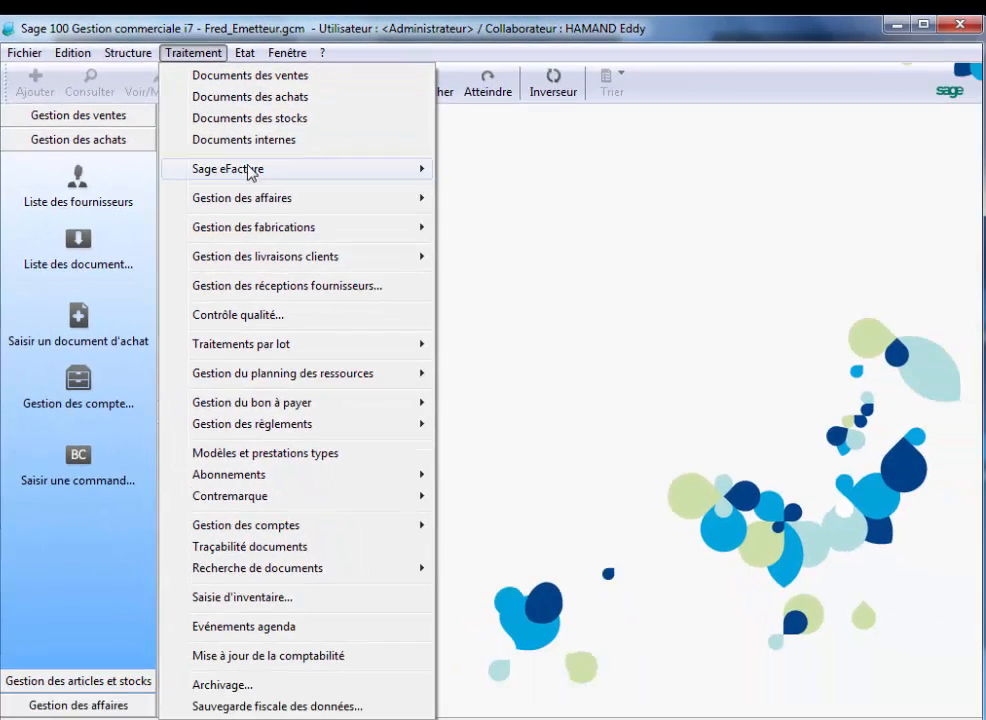
{"action": "mouse_move", "coordinate": [505, 311]}
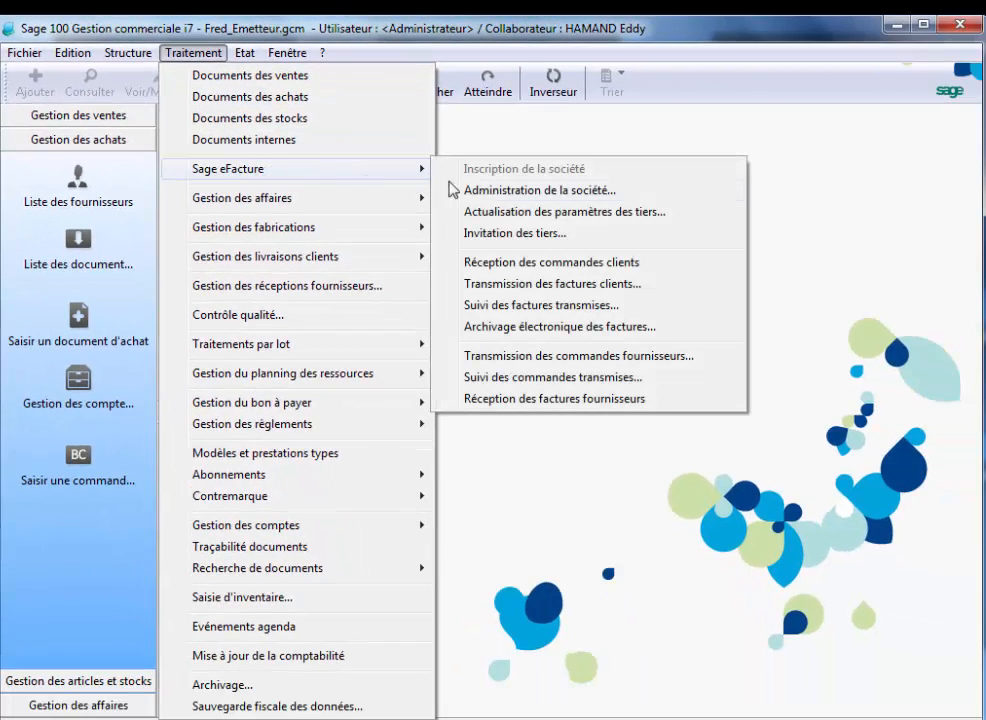
{"action": "left_click", "coordinate": [524, 191]}
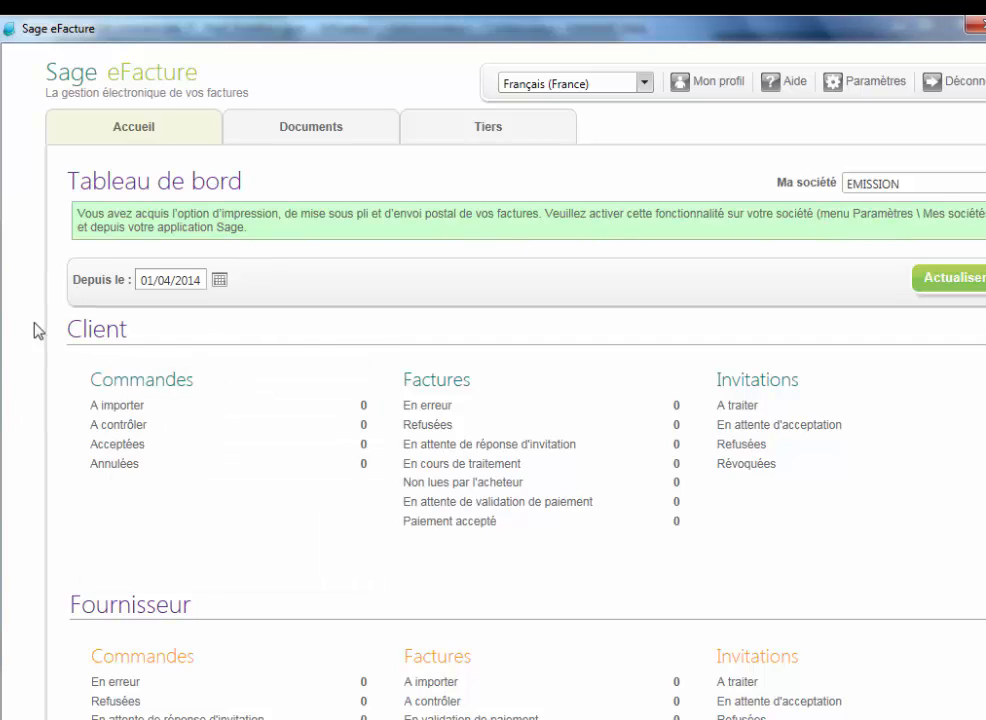
{"action": "scroll", "coordinate": [500, 400], "scroll_direction": "down", "scroll_amount": 3}
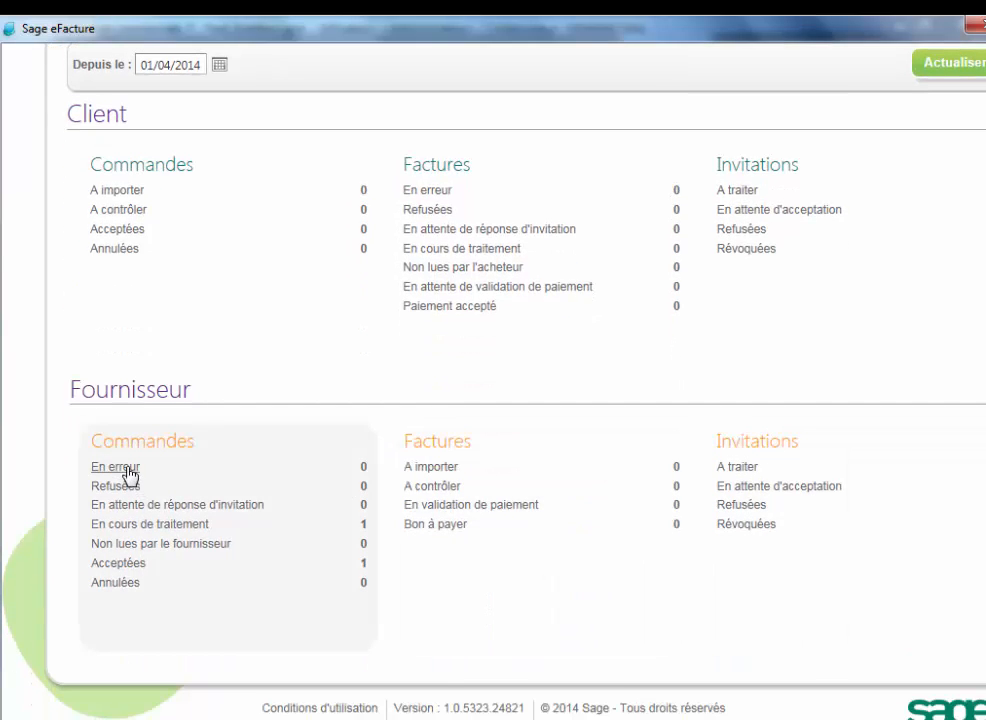
{"action": "left_click", "coordinate": [147, 526]}
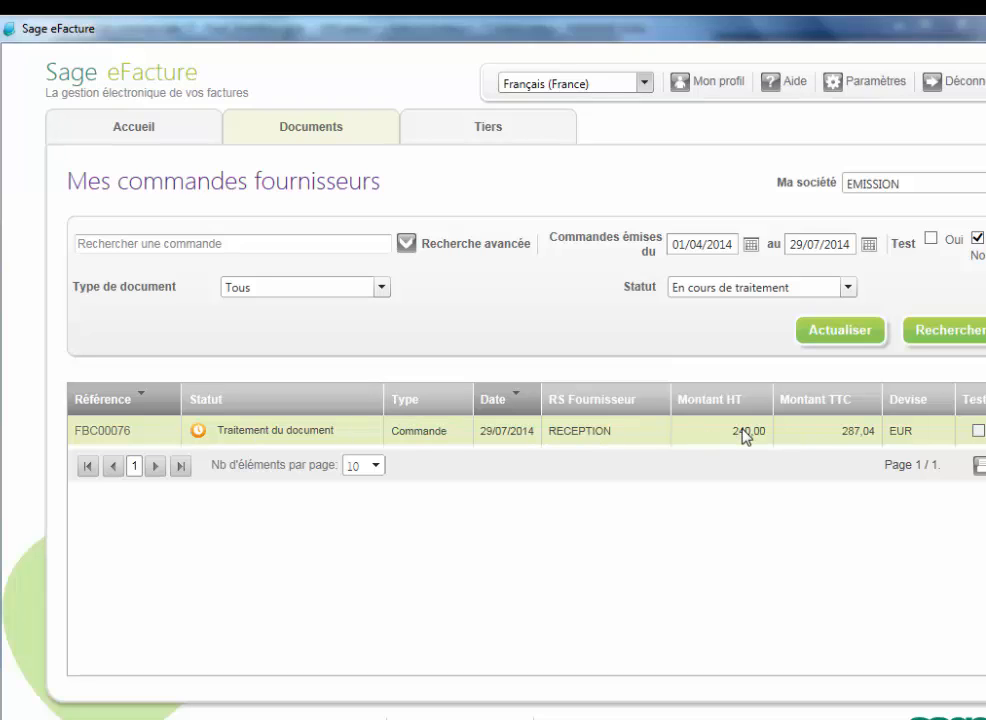
Step: Open the RECEPTION order's details, preview the certified order form and save its PDF in the Téléchargements folder
{"action": "left_click", "coordinate": [93, 432]}
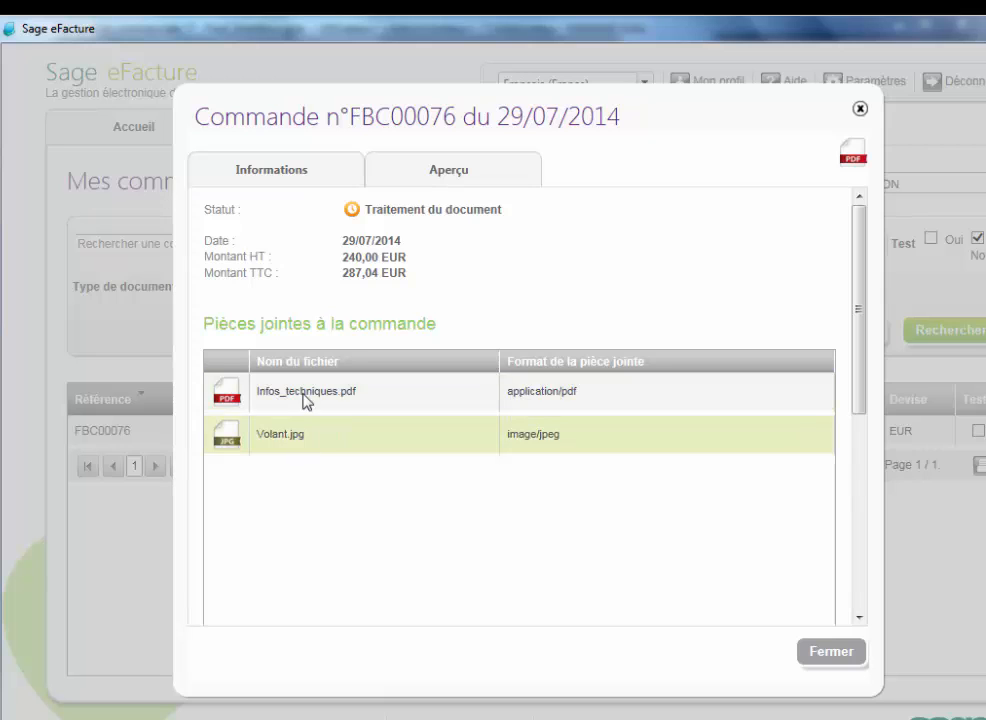
{"action": "left_click", "coordinate": [446, 174]}
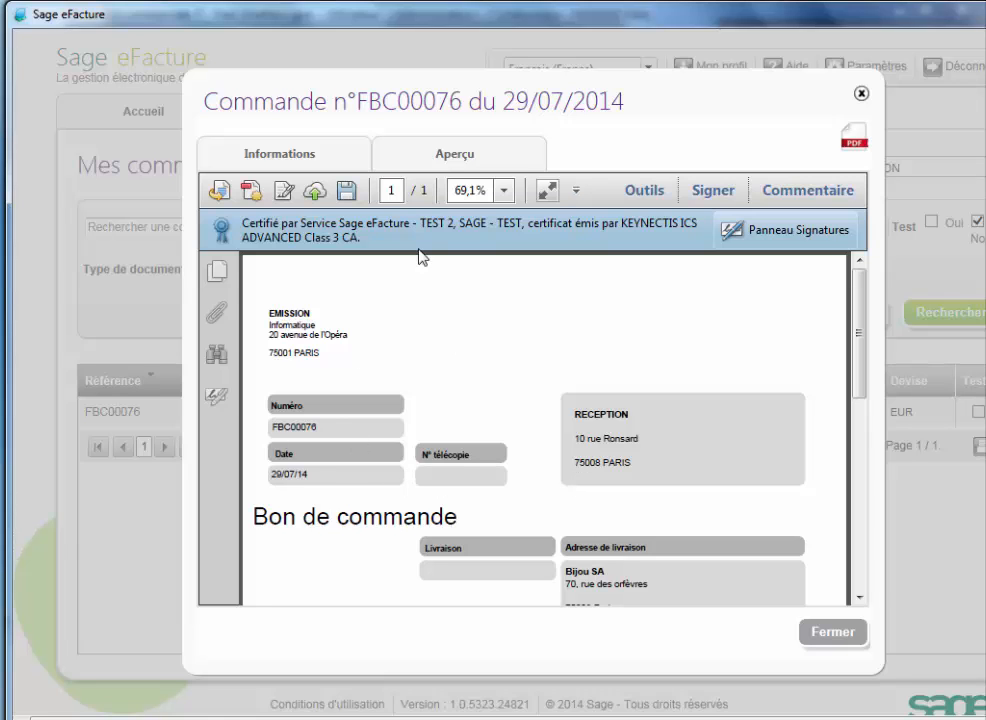
{"action": "left_click", "coordinate": [855, 141]}
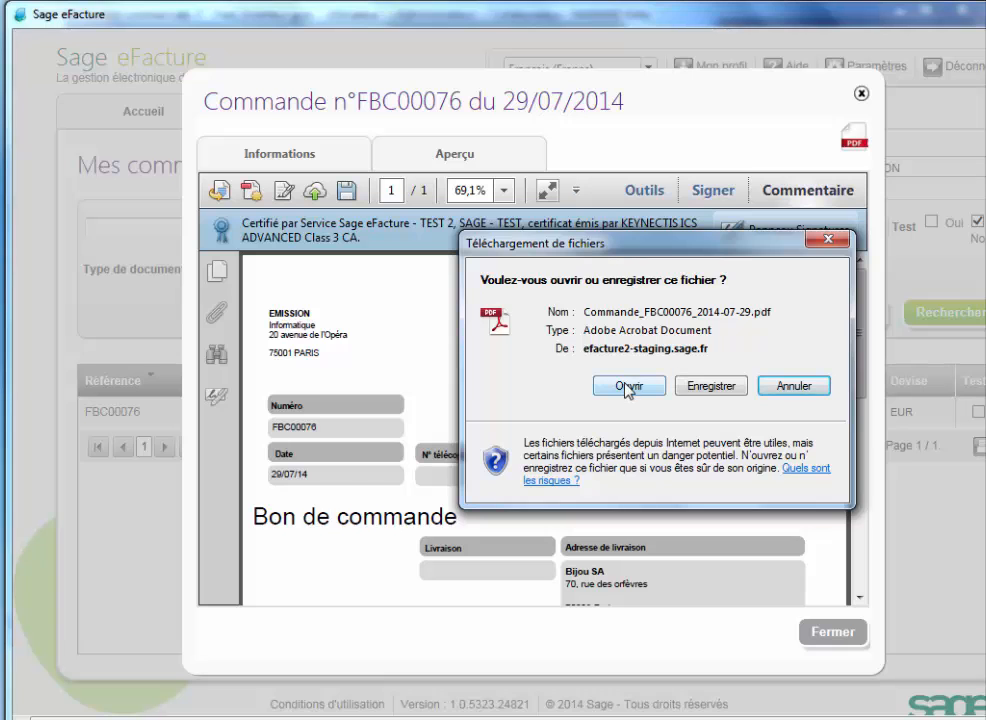
{"action": "left_click", "coordinate": [705, 385]}
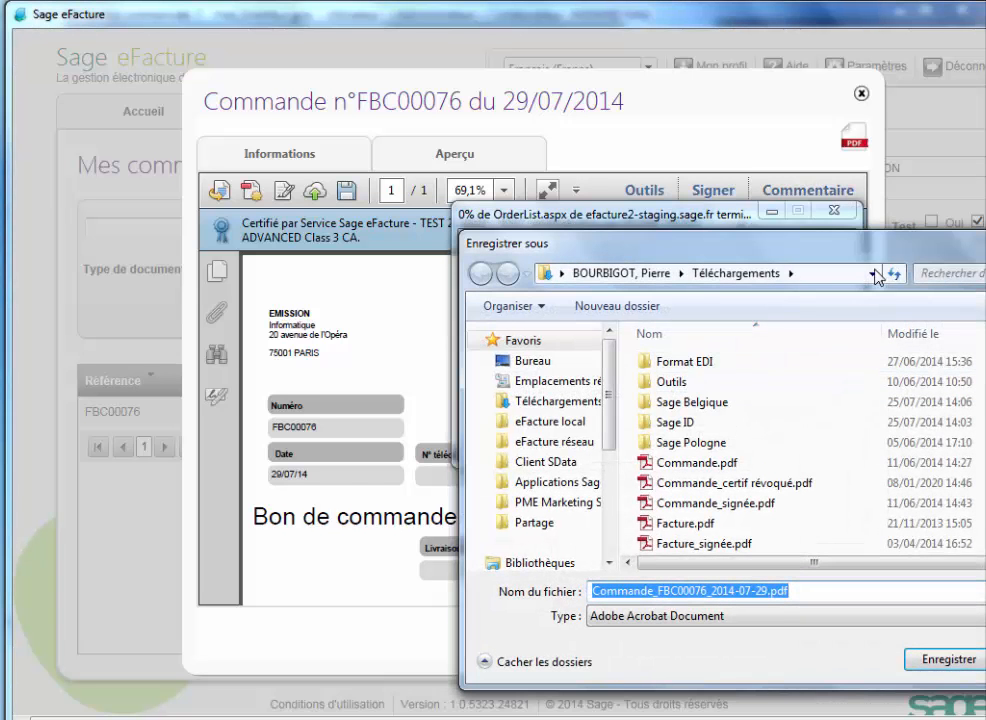
{"action": "key", "text": "Return"}
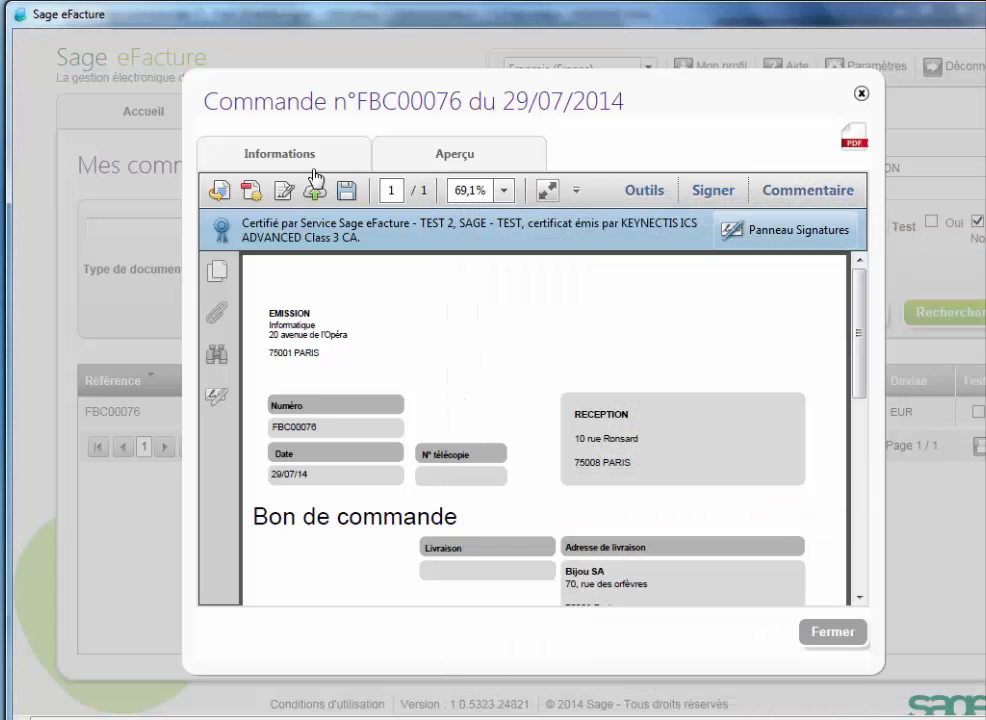
Step: Open the Volant.jpg attachment from the order's information and close the order details
{"action": "left_click", "coordinate": [297, 161]}
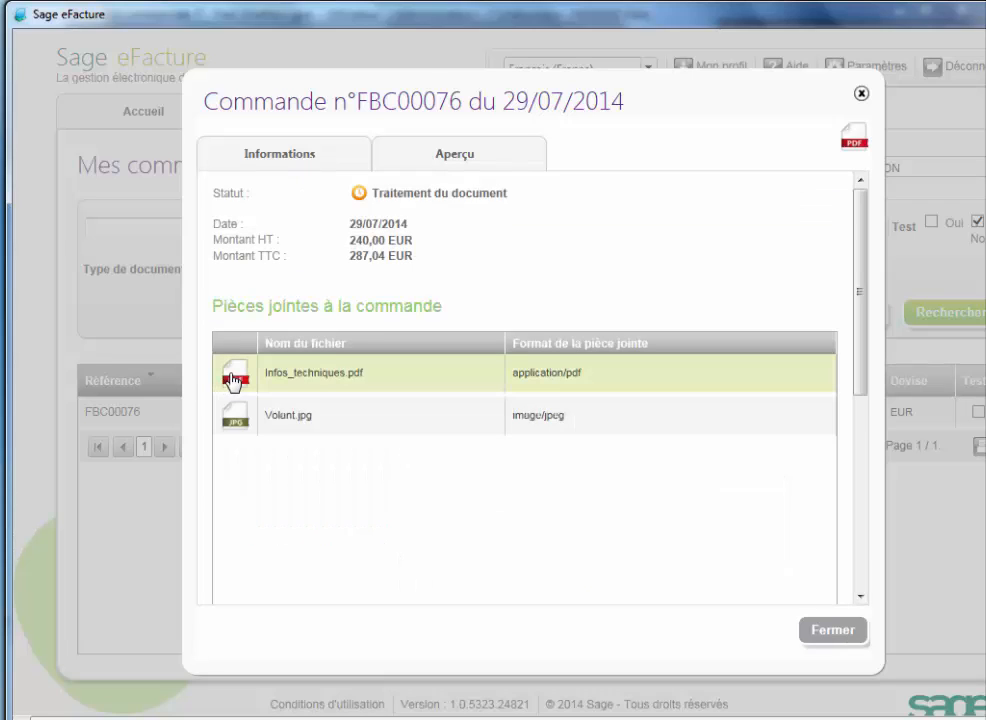
{"action": "left_click", "coordinate": [233, 416]}
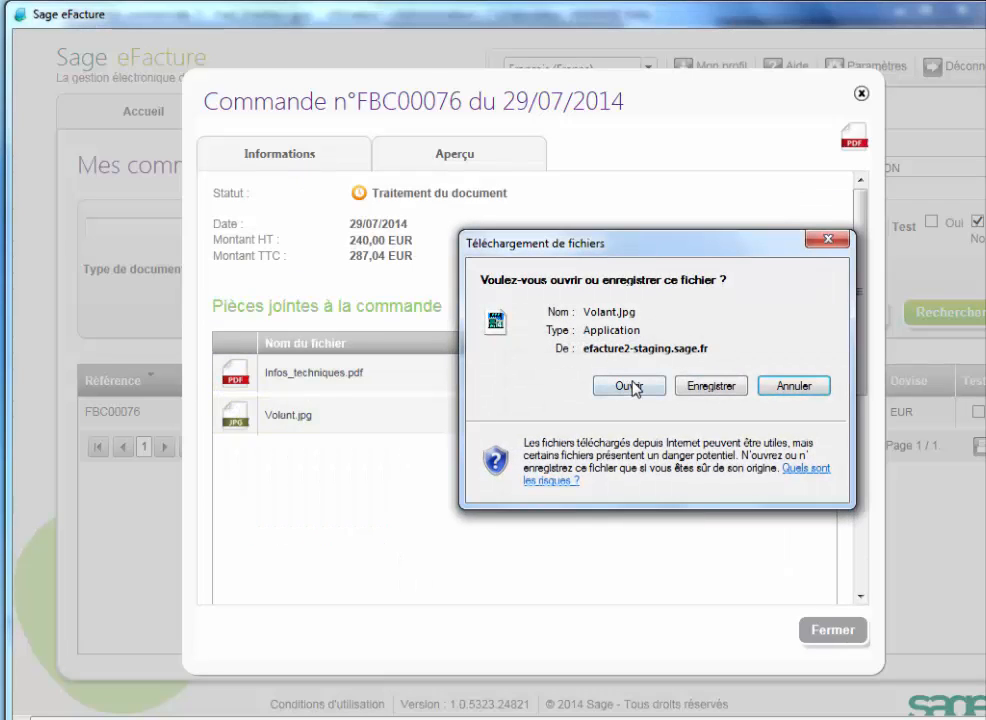
{"action": "left_click", "coordinate": [629, 386]}
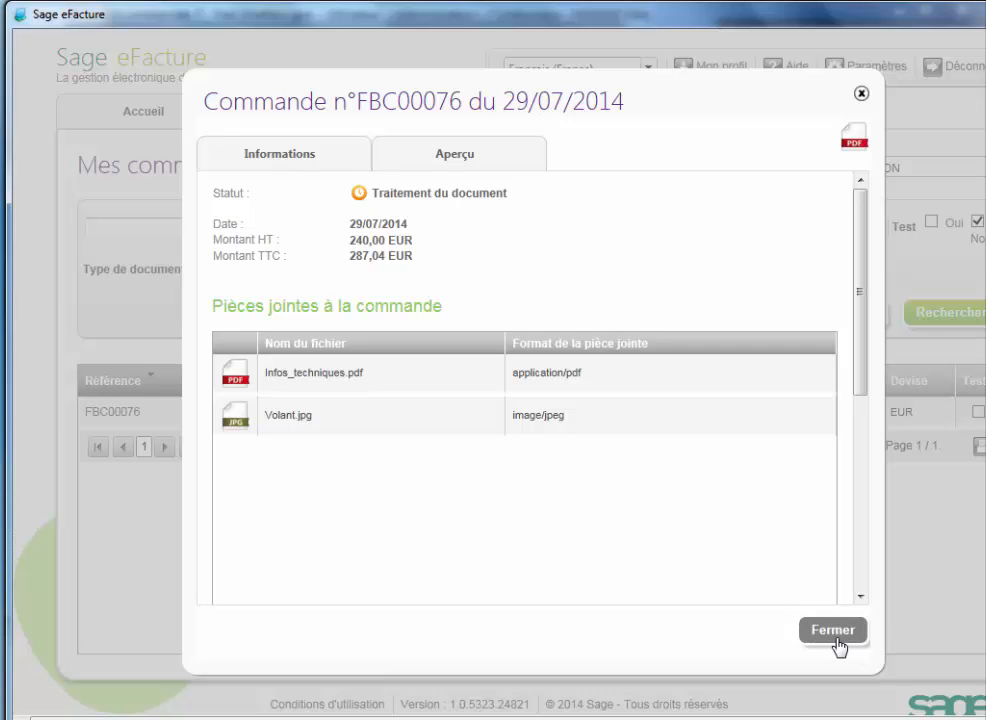
{"action": "left_click", "coordinate": [835, 633]}
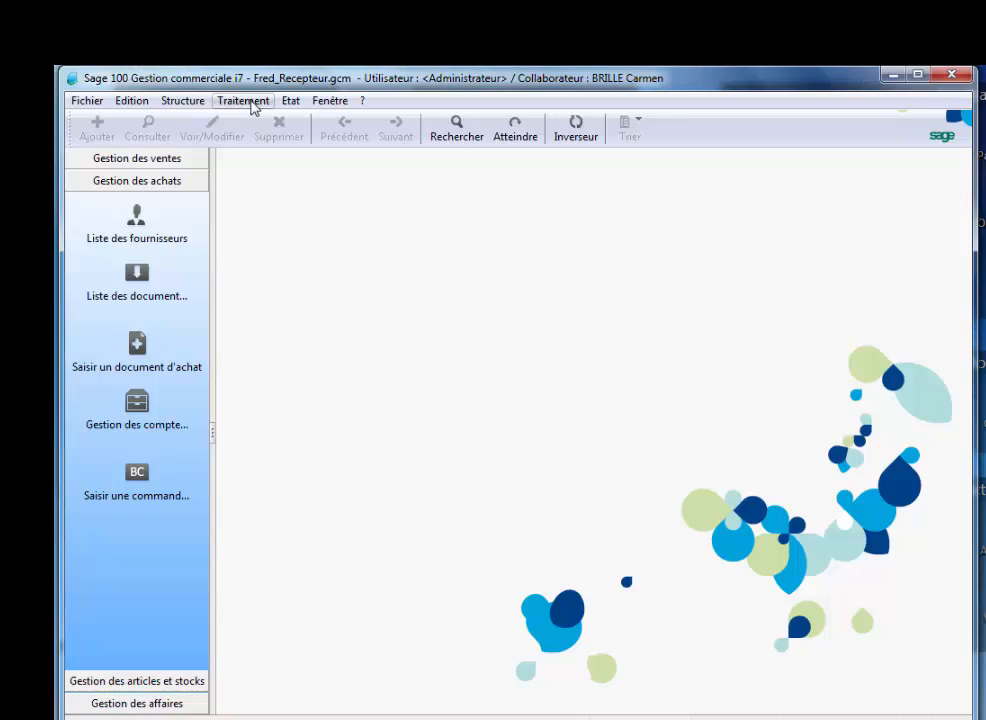
Step: Switch to the Fred_Recepteur.gcm company file and open its Sage eFacture reception of customer orders
{"action": "left_click", "coordinate": [245, 100]}
{"action": "mouse_move", "coordinate": [388, 230]}
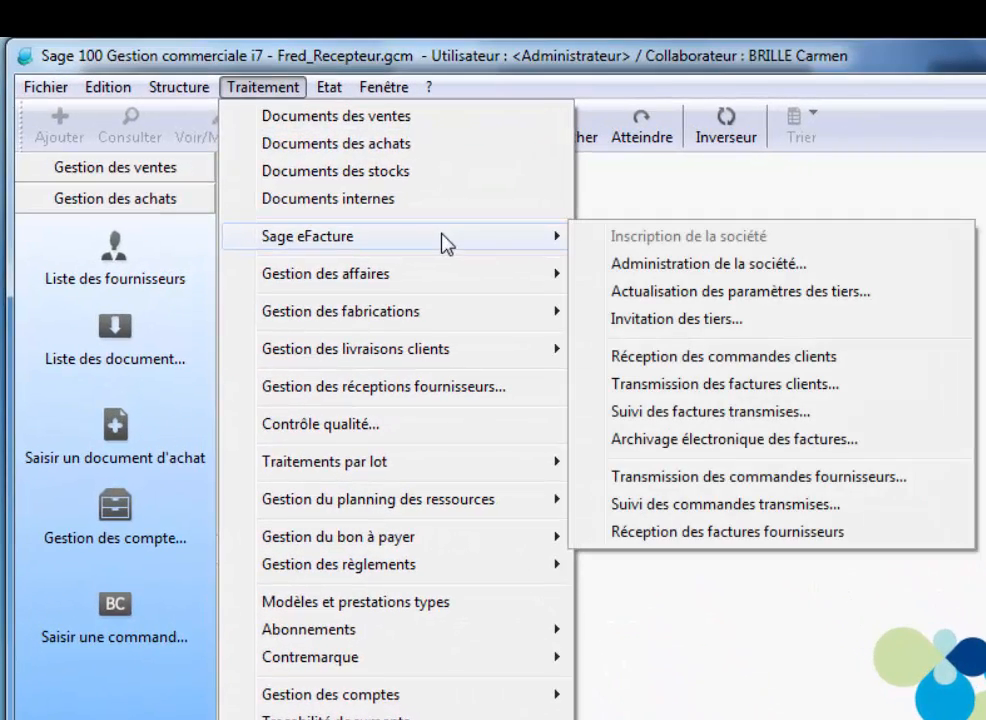
{"action": "left_click", "coordinate": [761, 360]}
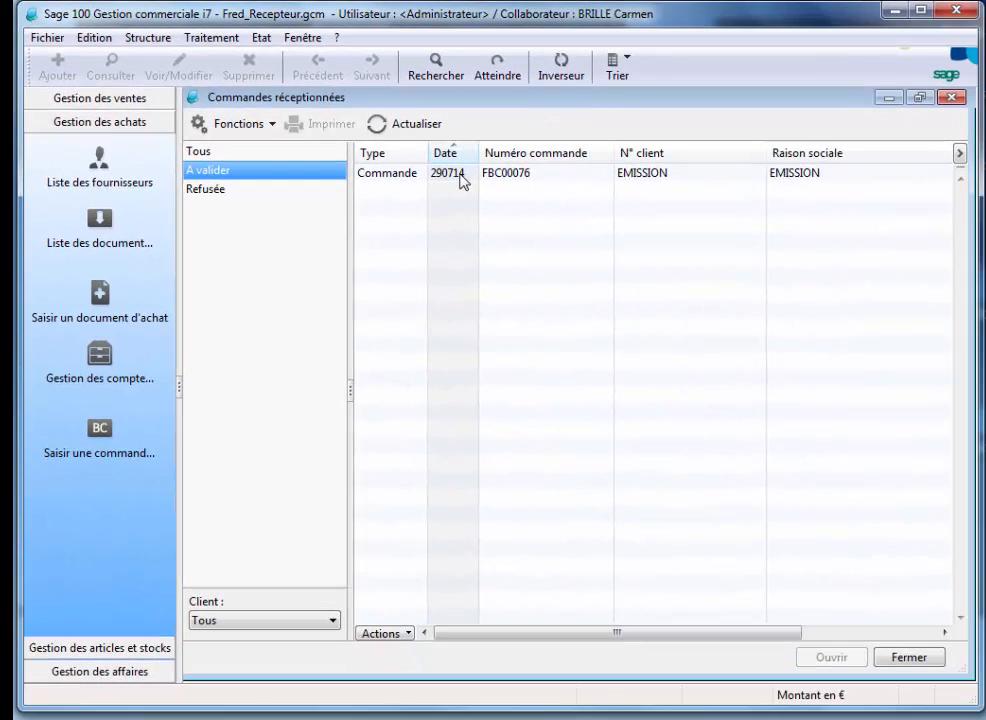
Step: Review the received orders by status: Refusée, A valider and Tous
{"action": "left_click", "coordinate": [459, 175]}
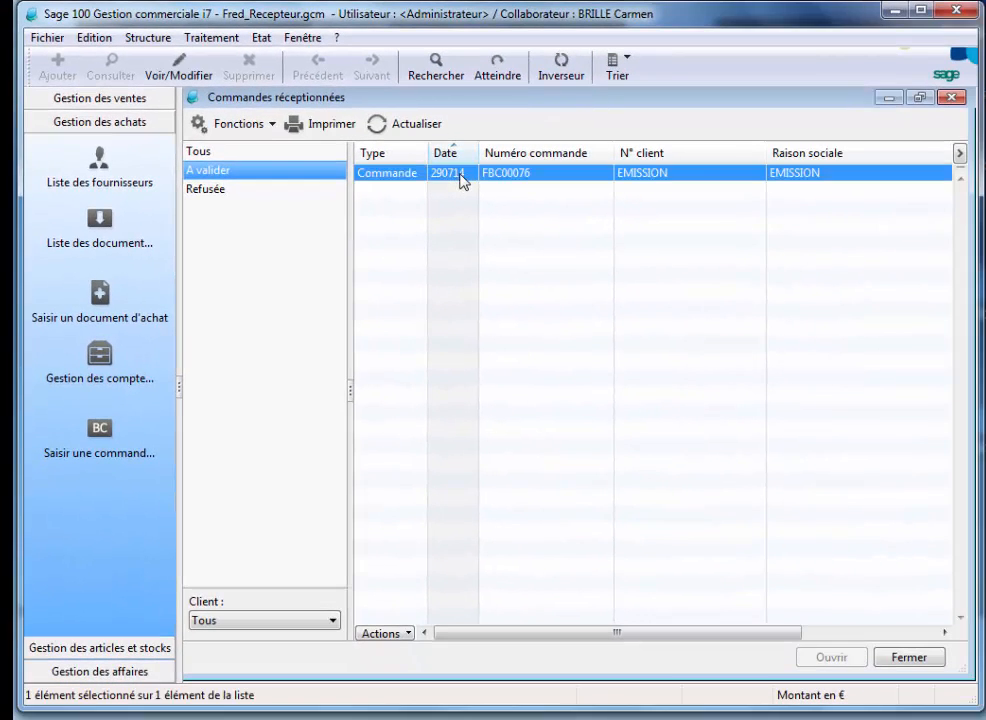
{"action": "left_click", "coordinate": [200, 190]}
{"action": "left_click", "coordinate": [206, 156]}
{"action": "left_click", "coordinate": [210, 171]}
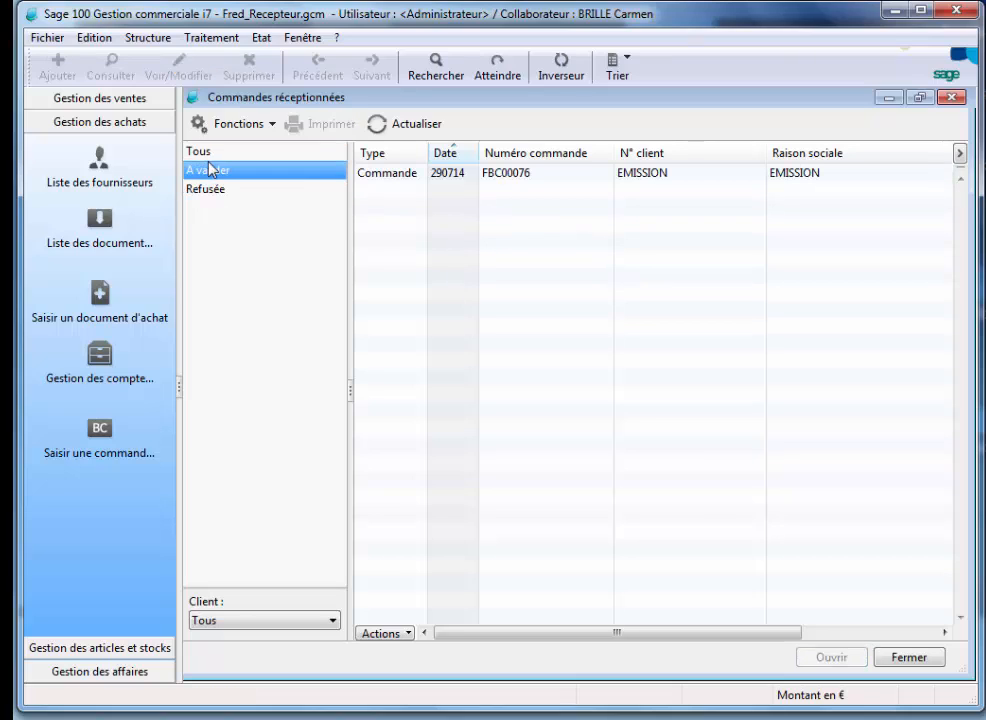
{"action": "left_click", "coordinate": [208, 153]}
Step: Open the received EMISSION order in a maximized window and reconcile its GRAVURE line with existing documents
{"action": "left_click", "coordinate": [475, 175]}
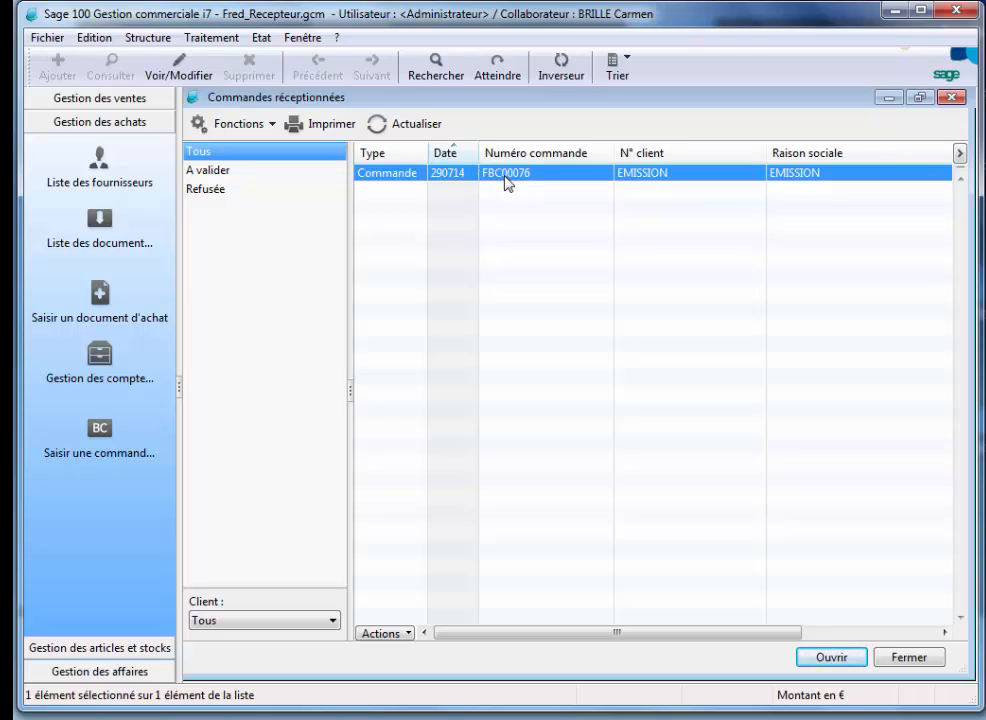
{"action": "double_click", "coordinate": [504, 176]}
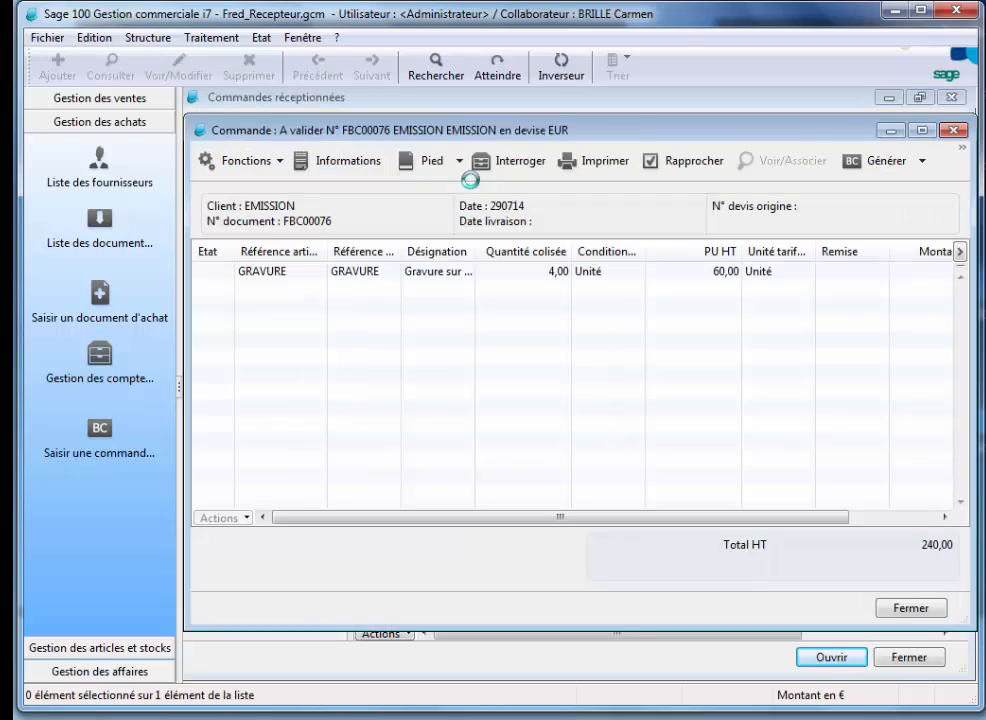
{"action": "left_click", "coordinate": [922, 130]}
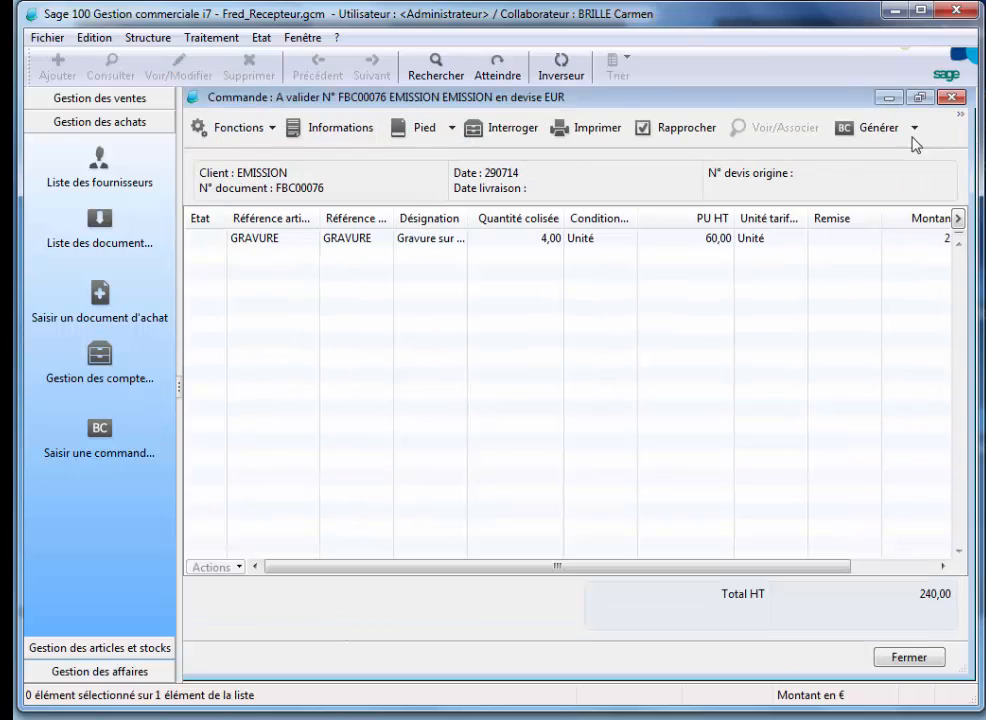
{"action": "left_click", "coordinate": [273, 243]}
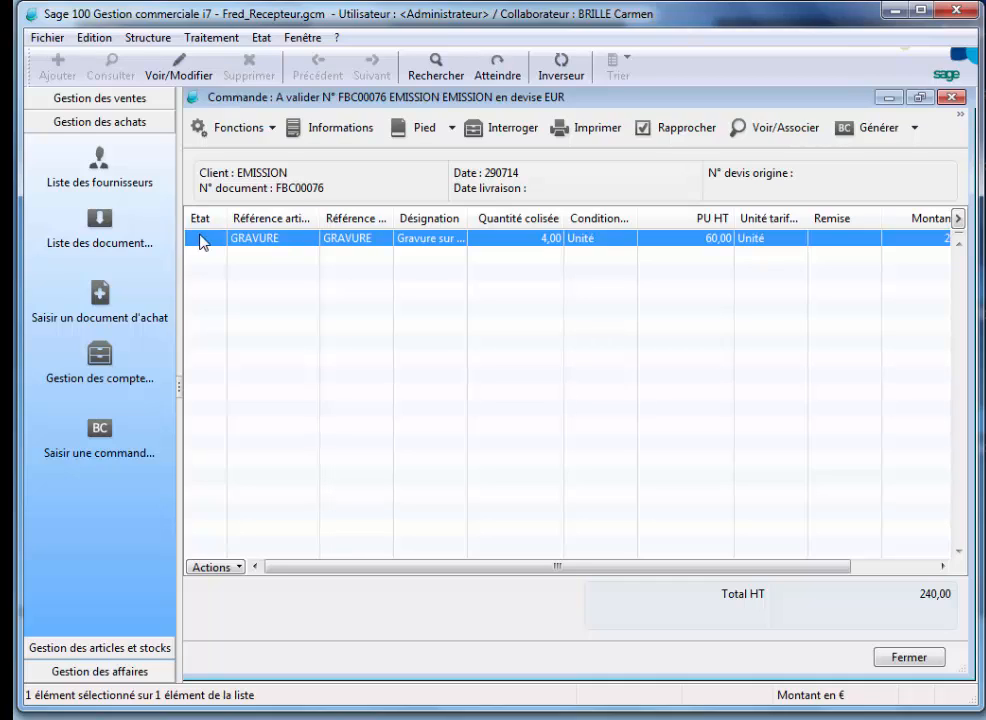
{"action": "left_click", "coordinate": [687, 130]}
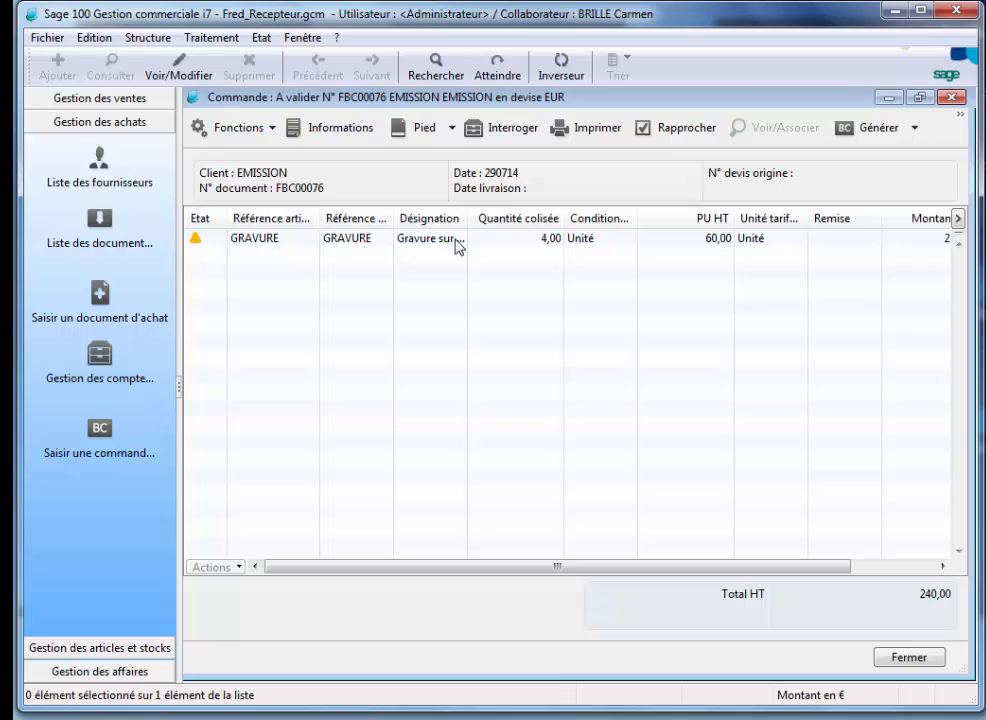
Step: Examine the quote line associated with the GRAVURE line, comparing its quantities, unit price and amounts with the order
{"action": "double_click", "coordinate": [541, 245]}
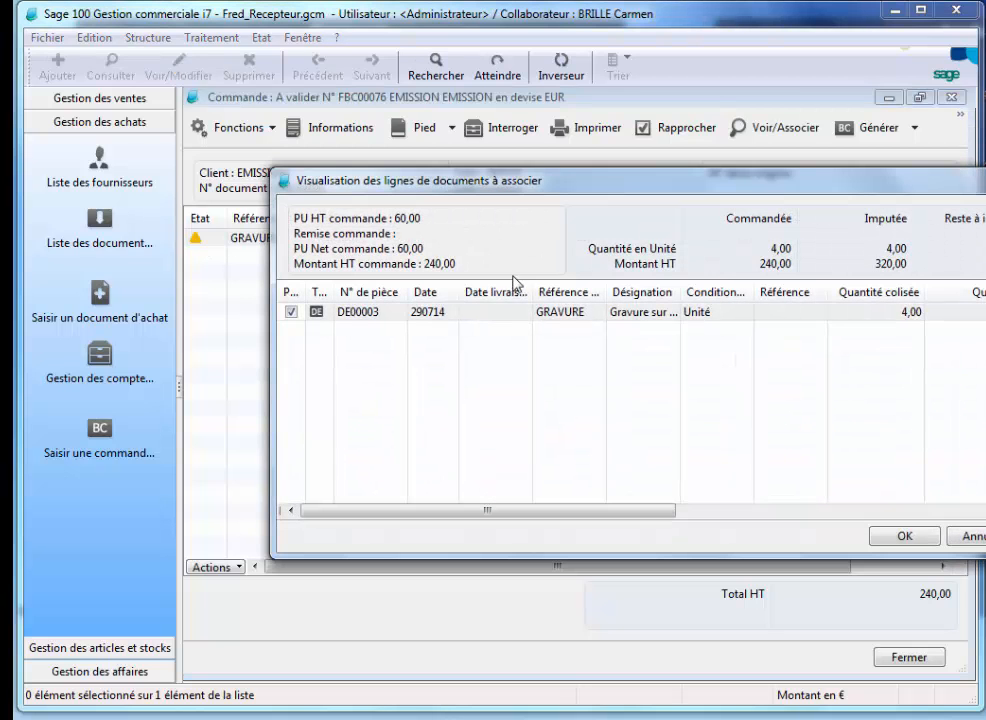
{"action": "left_click_drag", "start_coordinate": [560, 185], "coordinate": [440, 180]}
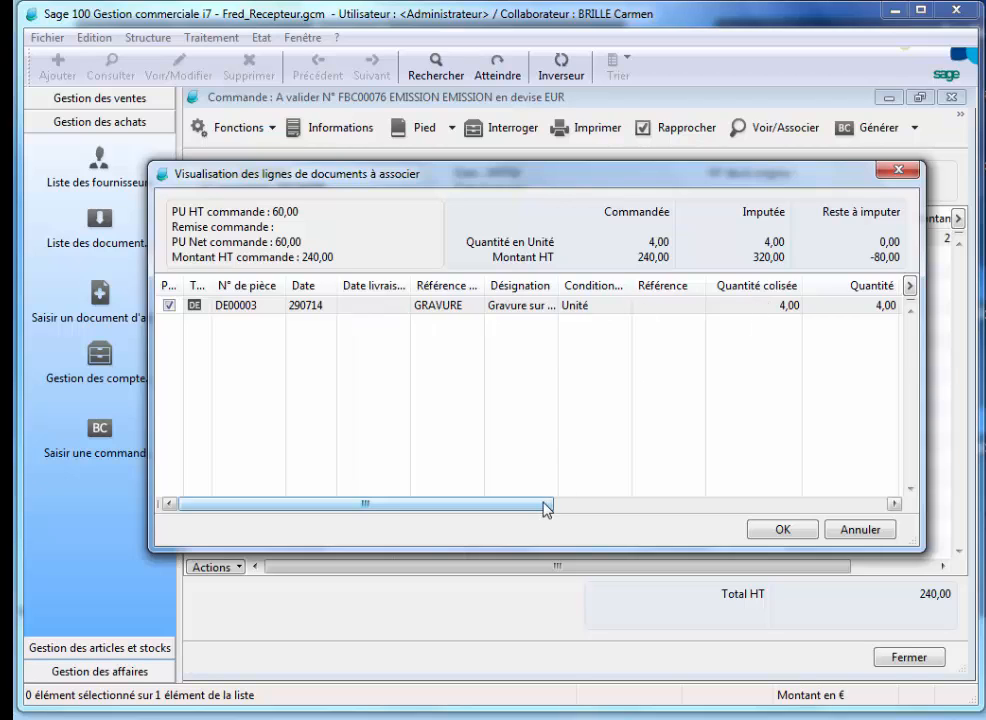
{"action": "left_click_drag", "start_coordinate": [546, 505], "coordinate": [506, 508]}
{"action": "left_click_drag", "start_coordinate": [508, 506], "coordinate": [652, 500]}
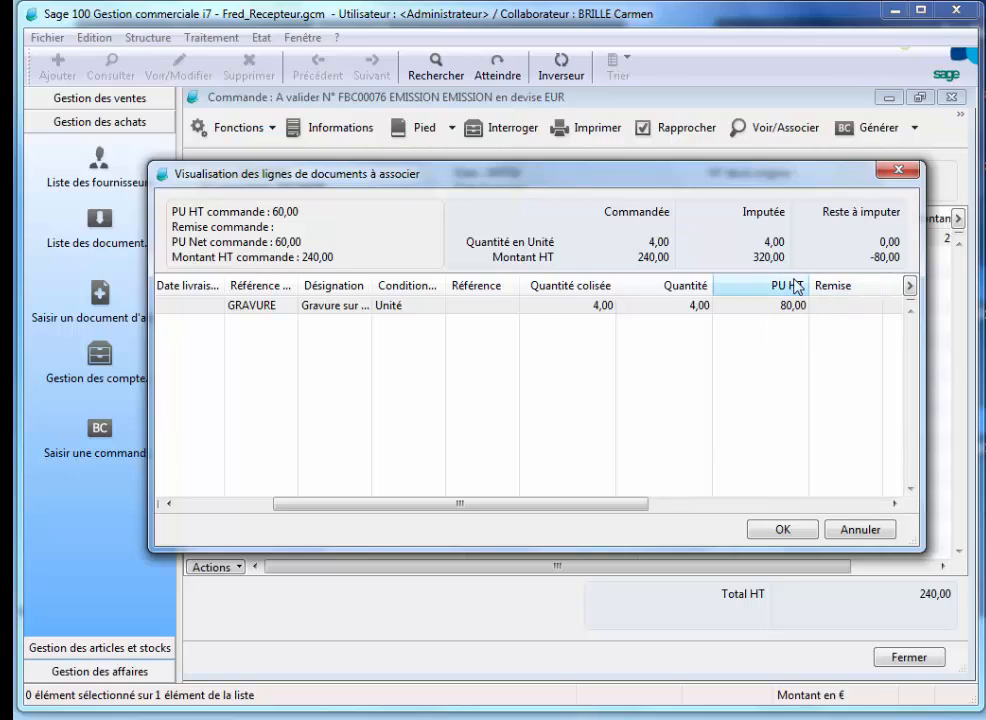
{"action": "left_click_drag", "start_coordinate": [630, 515], "coordinate": [798, 506]}
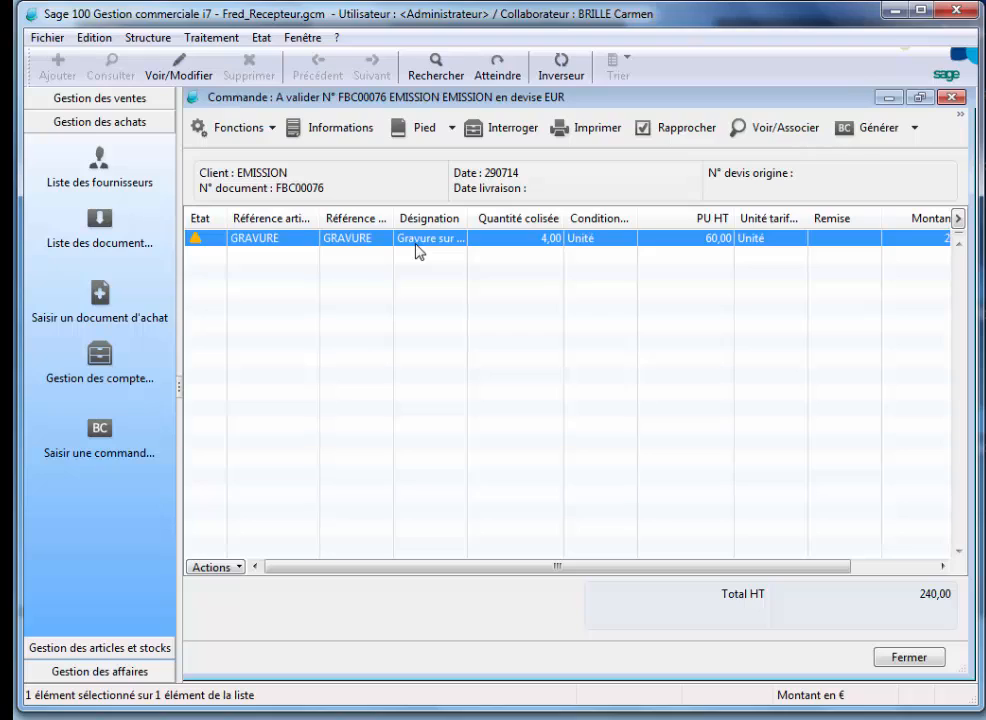
Step: View the documents linked to the received EMISSION order, select Volant.jpg, and close the list
{"action": "left_click", "coordinate": [914, 128]}
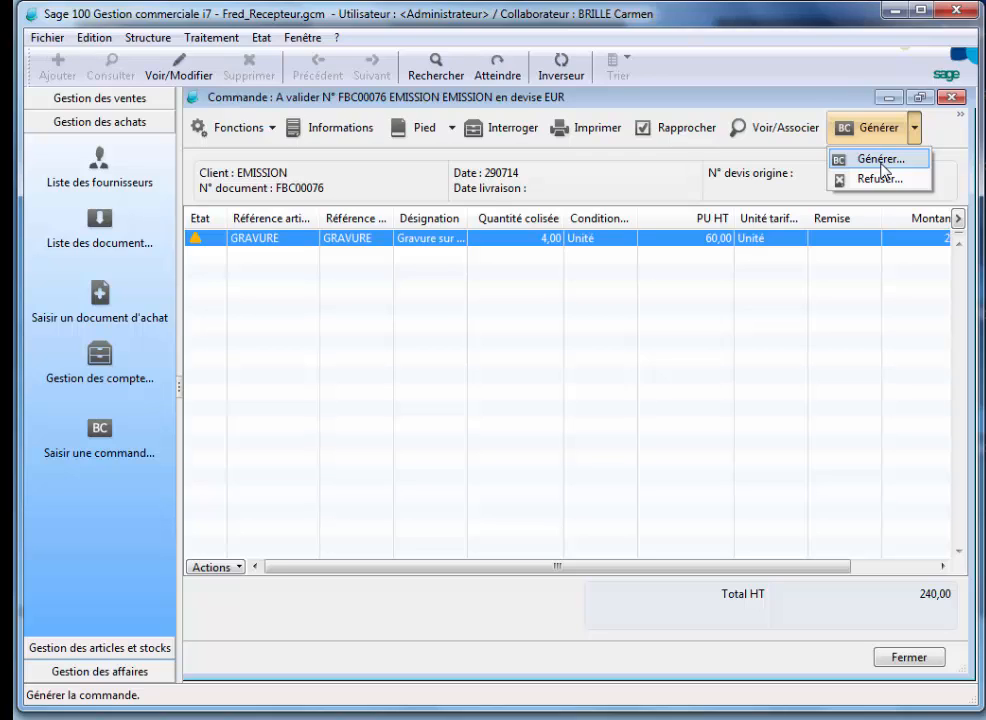
{"action": "left_click", "coordinate": [245, 128]}
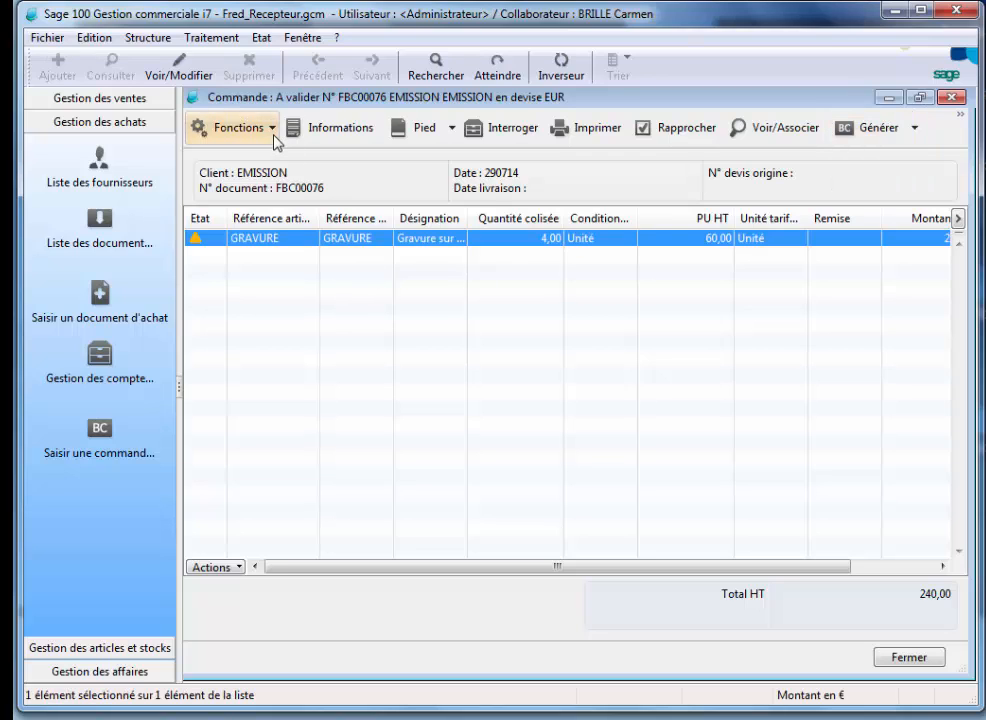
{"action": "left_click", "coordinate": [240, 127]}
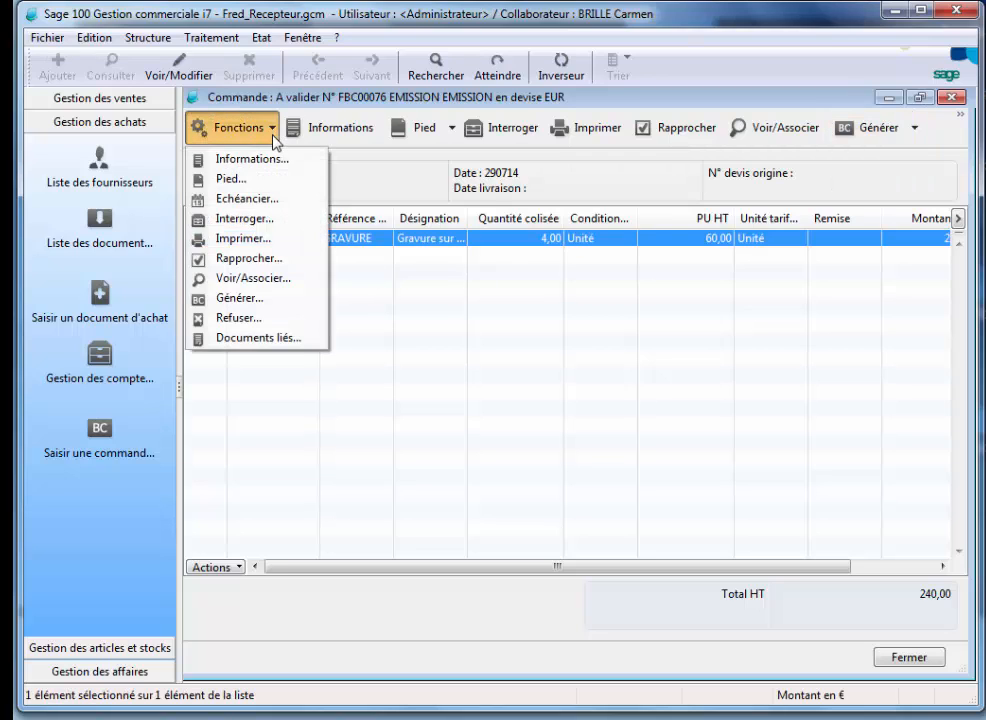
{"action": "left_click", "coordinate": [268, 338]}
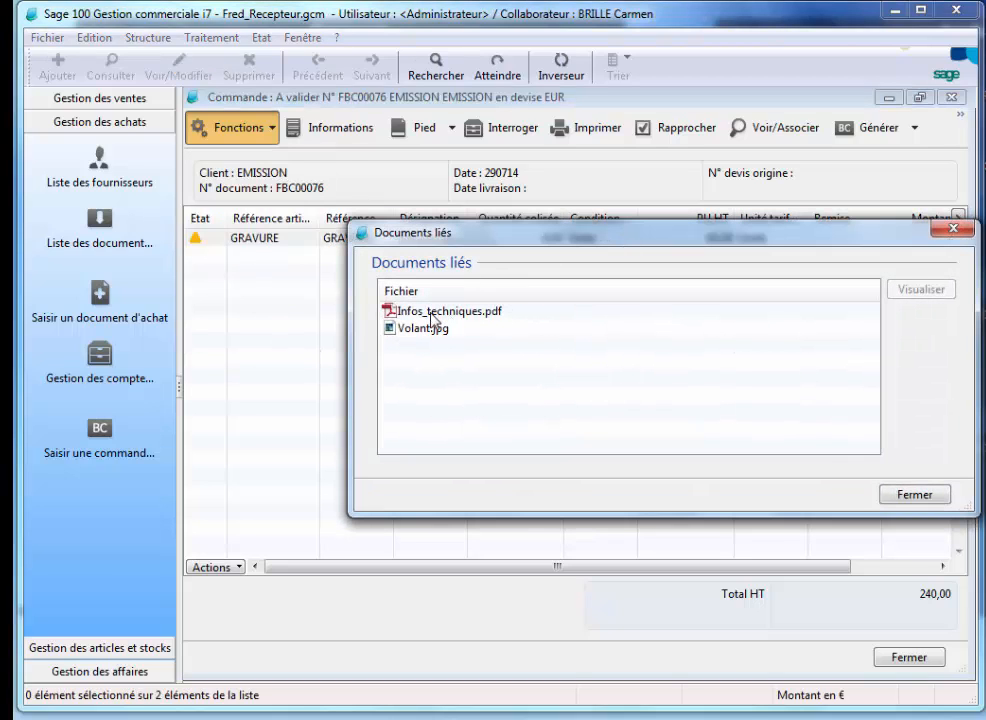
{"action": "left_click", "coordinate": [421, 332]}
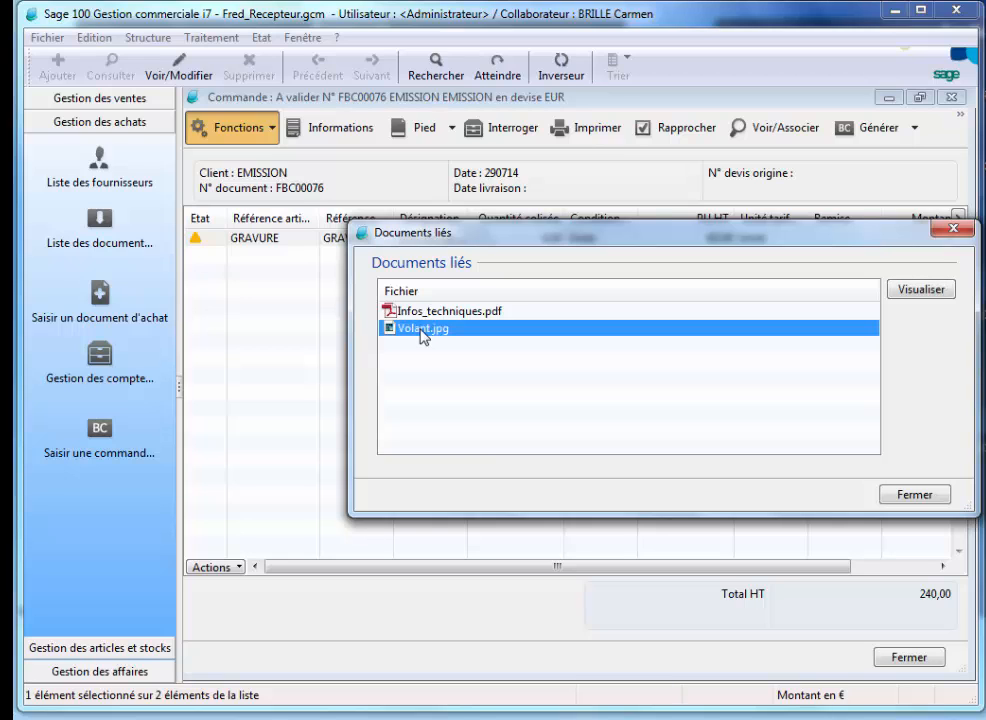
{"action": "left_click", "coordinate": [955, 230]}
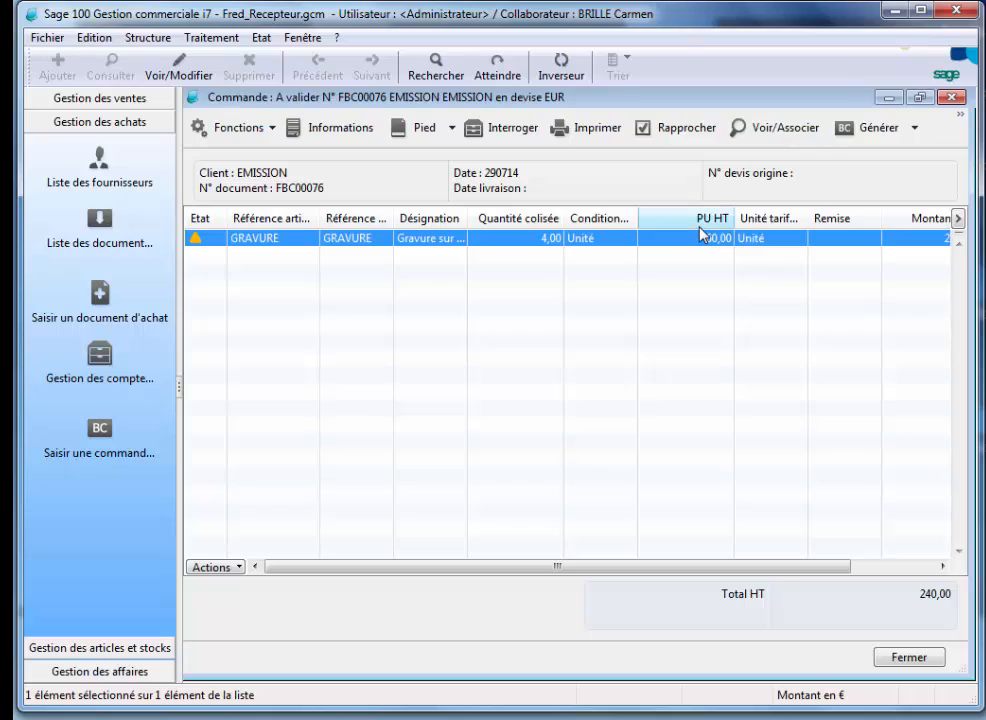
Step: Start generating the sales order from the received EMISSION order with the status A préparer
{"action": "left_click", "coordinate": [915, 128]}
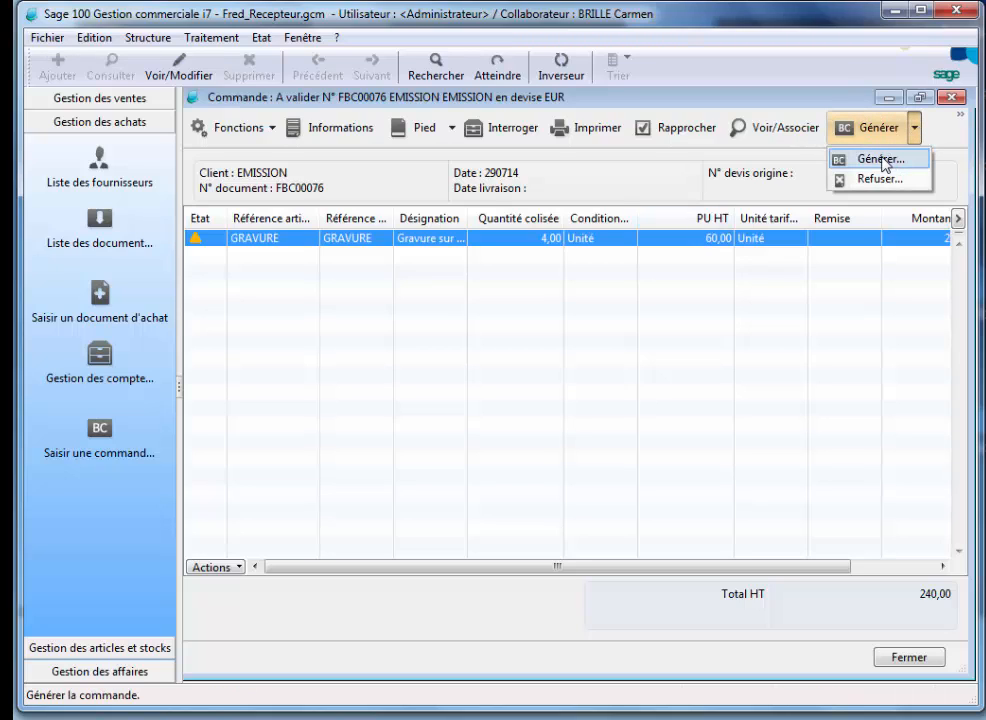
{"action": "left_click", "coordinate": [884, 160]}
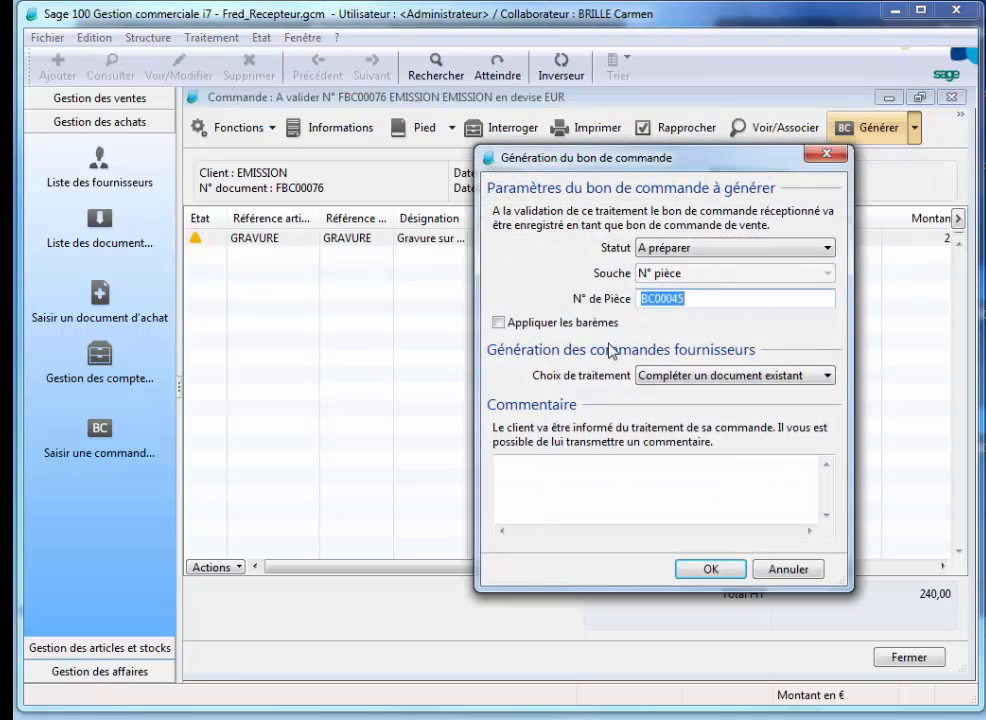
{"action": "left_click", "coordinate": [714, 250]}
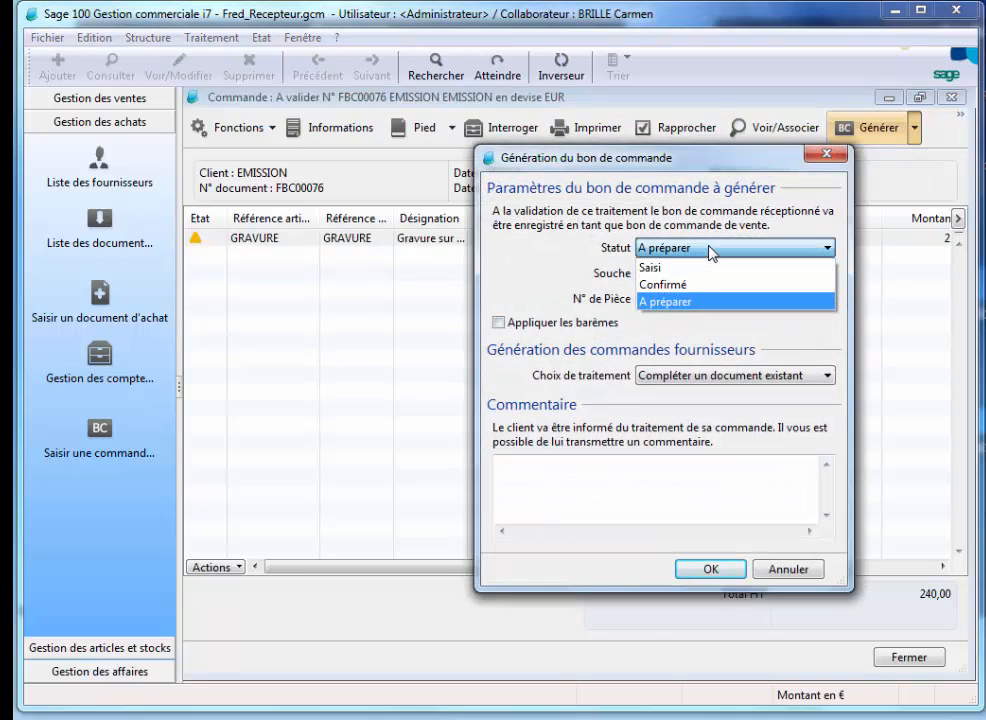
{"action": "left_click", "coordinate": [670, 302]}
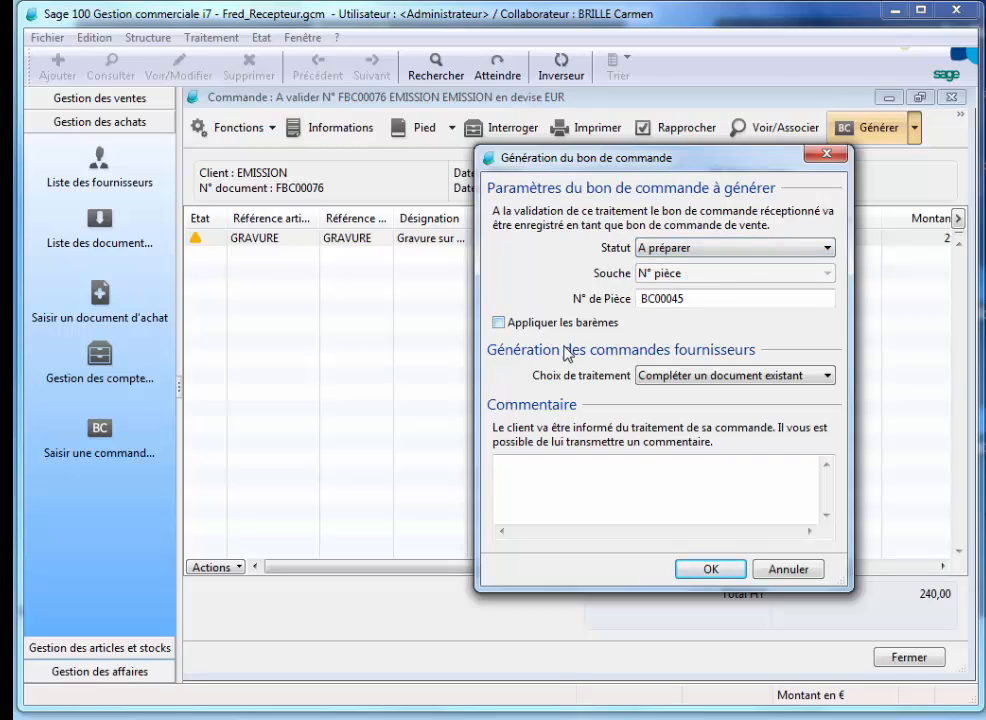
Step: Enter the comment "OK pour le prix, suite à la simplification de la gravure par rapport au devis initial" plus a first-name signature, and generate the order
{"action": "left_click", "coordinate": [655, 494]}
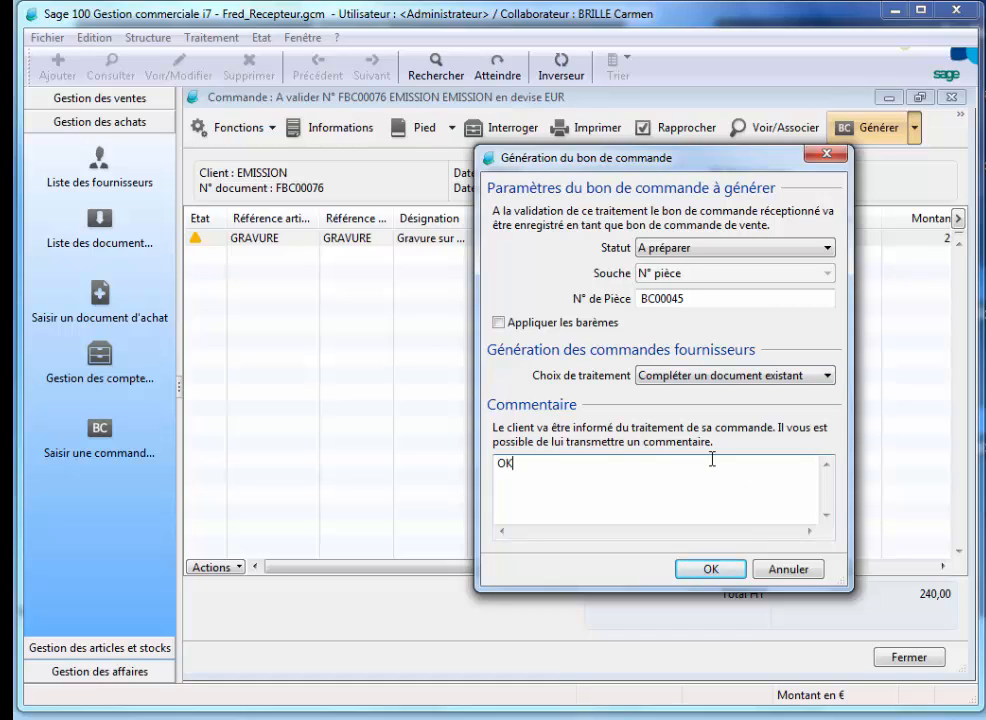
{"action": "key", "text": "BackSpace"}
{"action": "key", "text": "BackSpace"}
{"action": "key", "text": "BackSpace"}
{"action": "type", "text": "ur le prix, suite )à "}
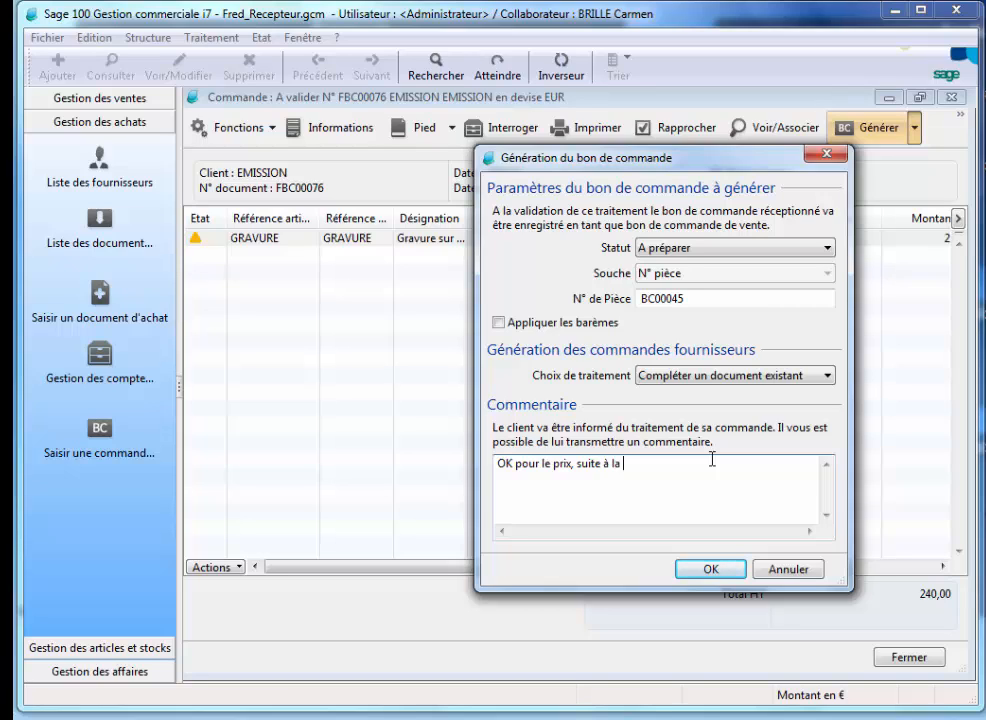
{"action": "type", "text": "la simplification de la gravure pa"}
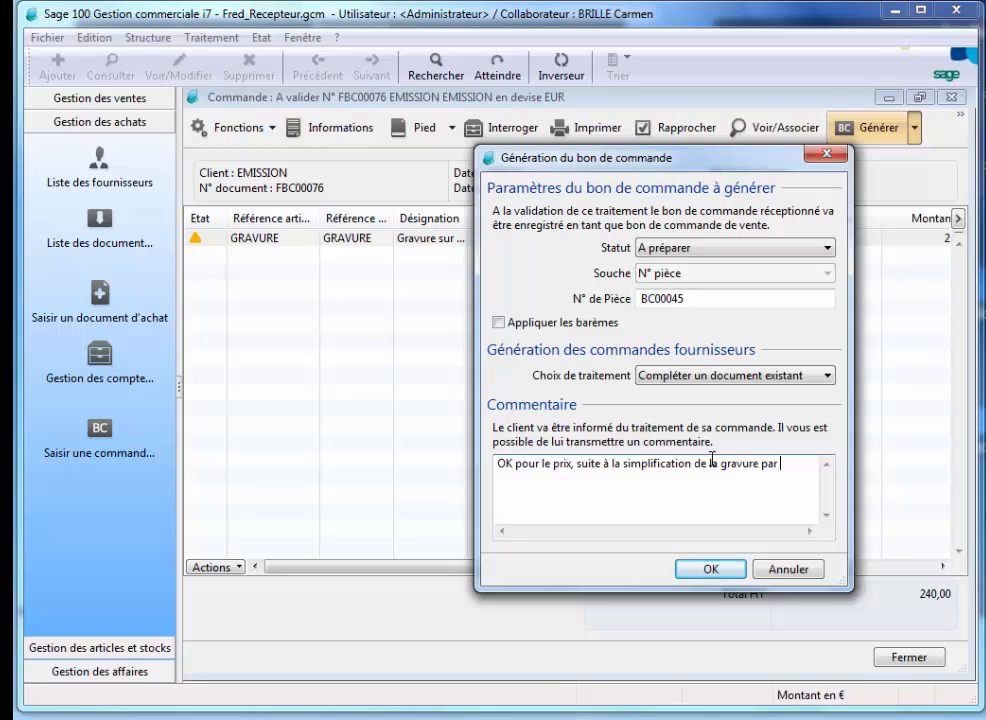
{"action": "type", "text": "rapport au devi"}
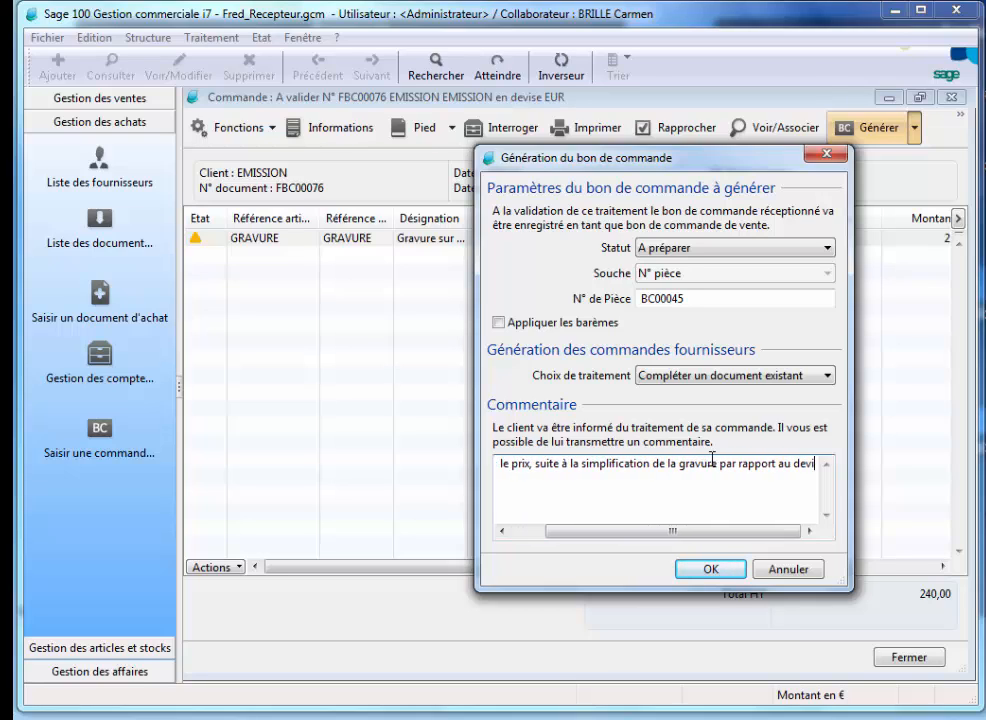
{"action": "type", "text": "s initial"}
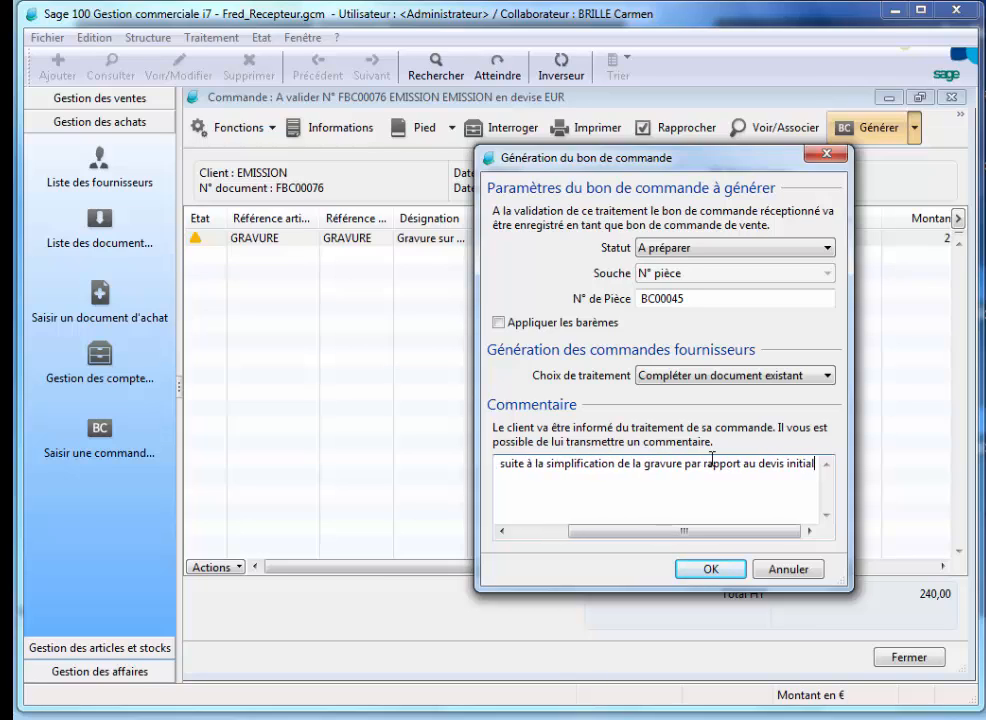
{"action": "key", "text": "Return"}
{"action": "type", "text": "FRED"}
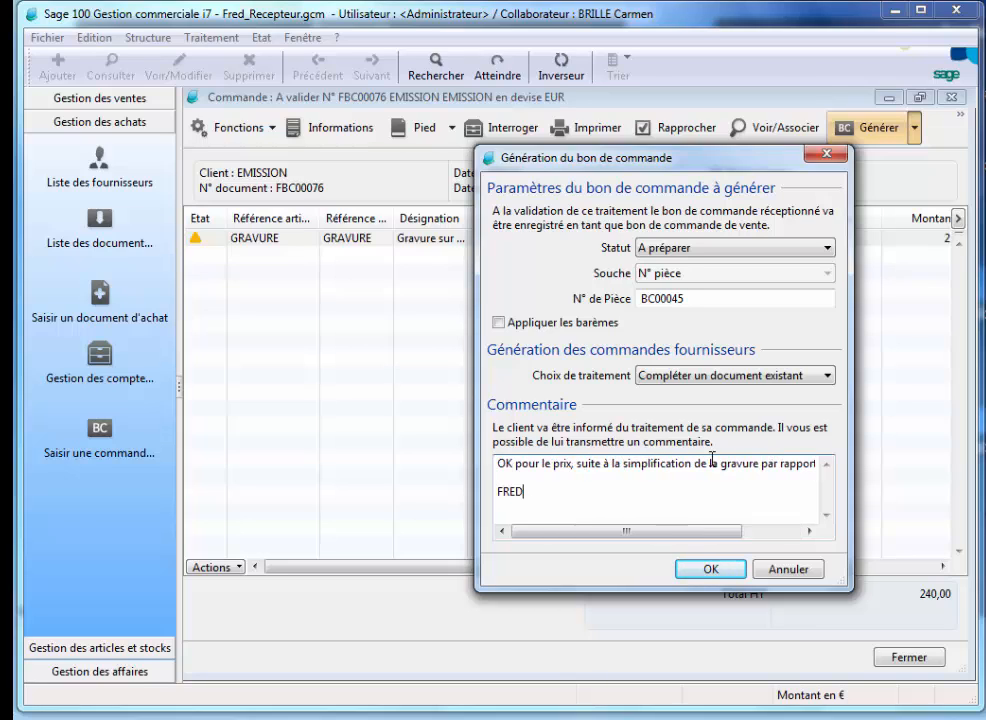
{"action": "left_click", "coordinate": [711, 570]}
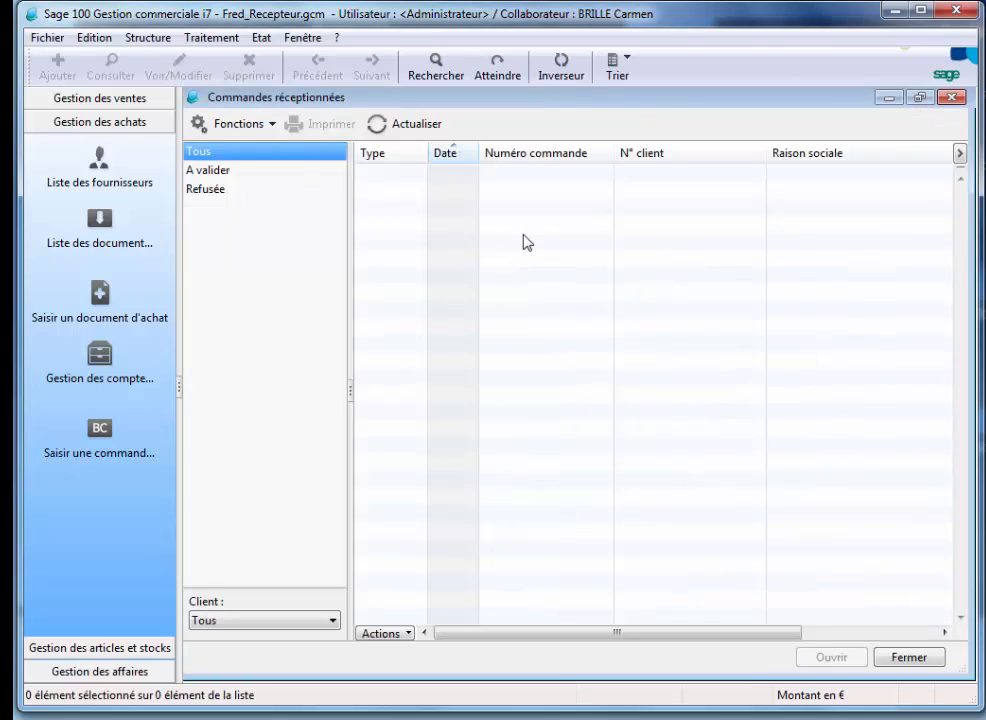
Step: Close the received orders list and display the sales documents of type Bon de commande, sorted by document number
{"action": "left_click", "coordinate": [958, 99]}
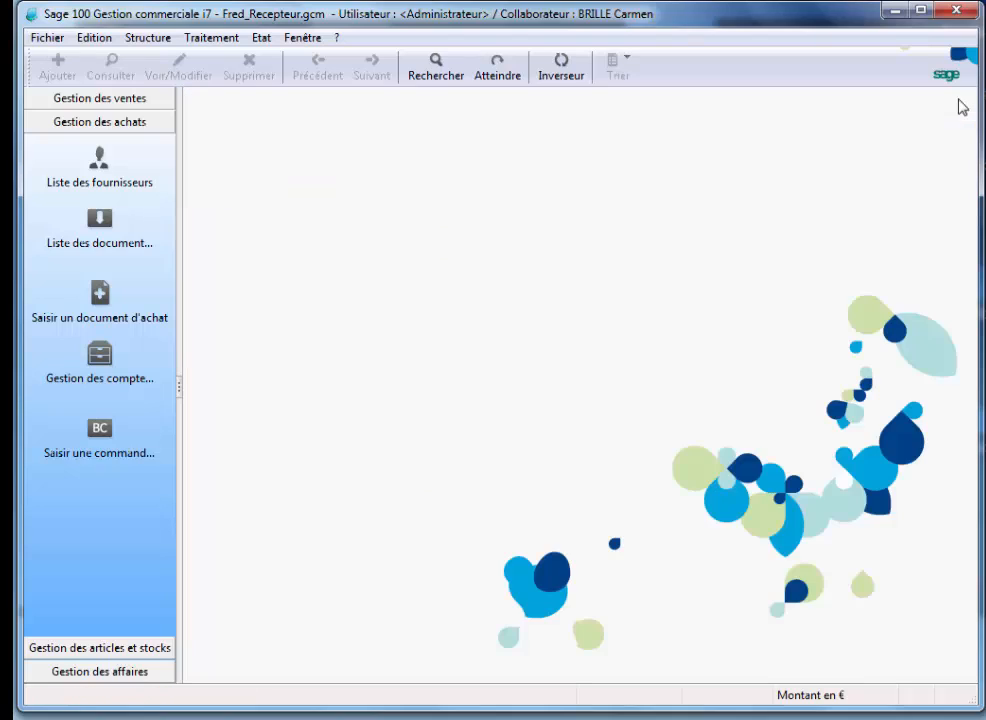
{"action": "left_click", "coordinate": [216, 39]}
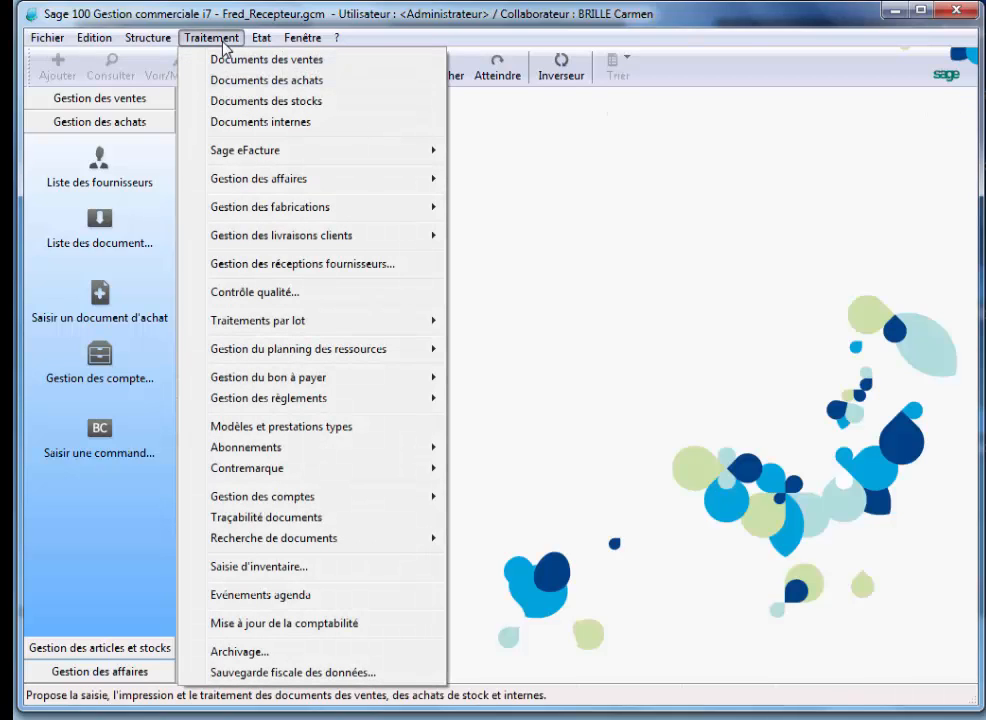
{"action": "left_click", "coordinate": [271, 61]}
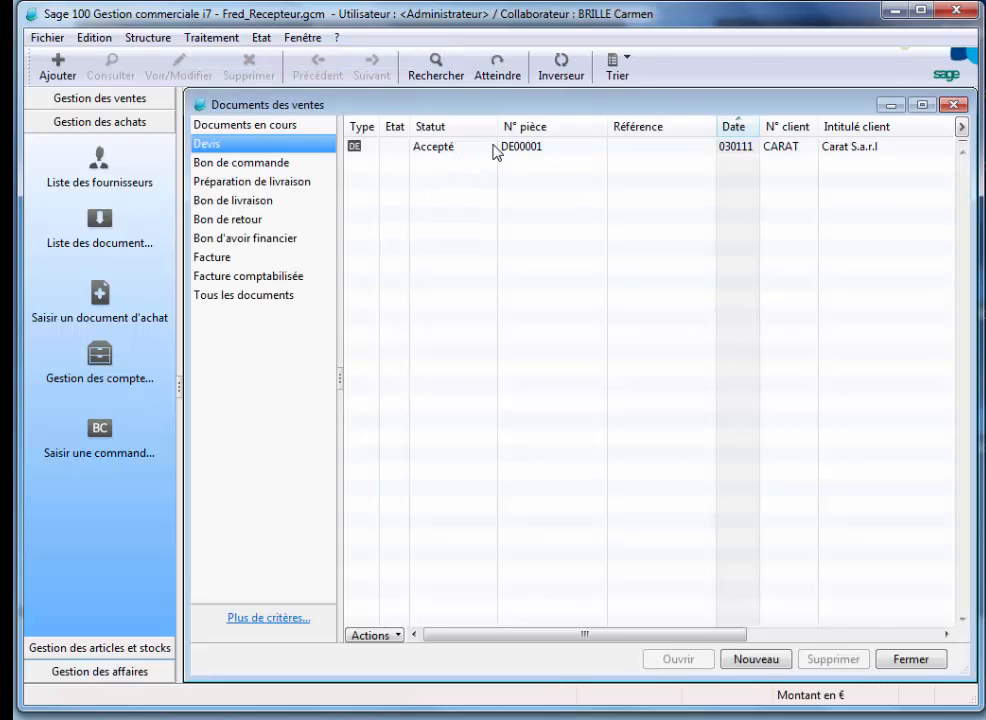
{"action": "left_click", "coordinate": [265, 163]}
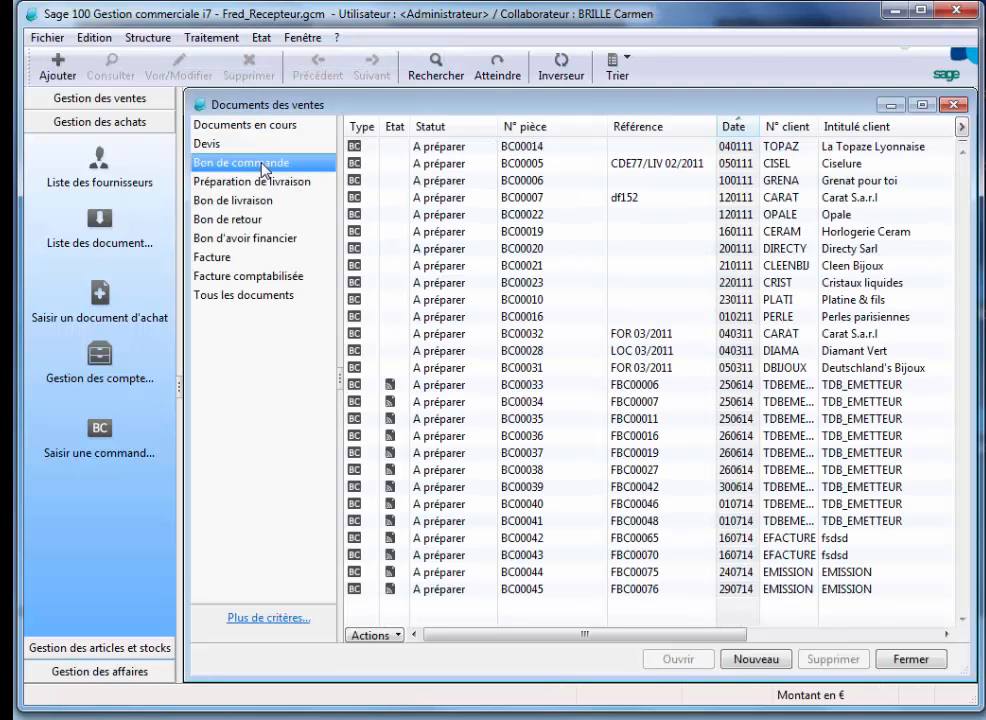
{"action": "left_click", "coordinate": [556, 128]}
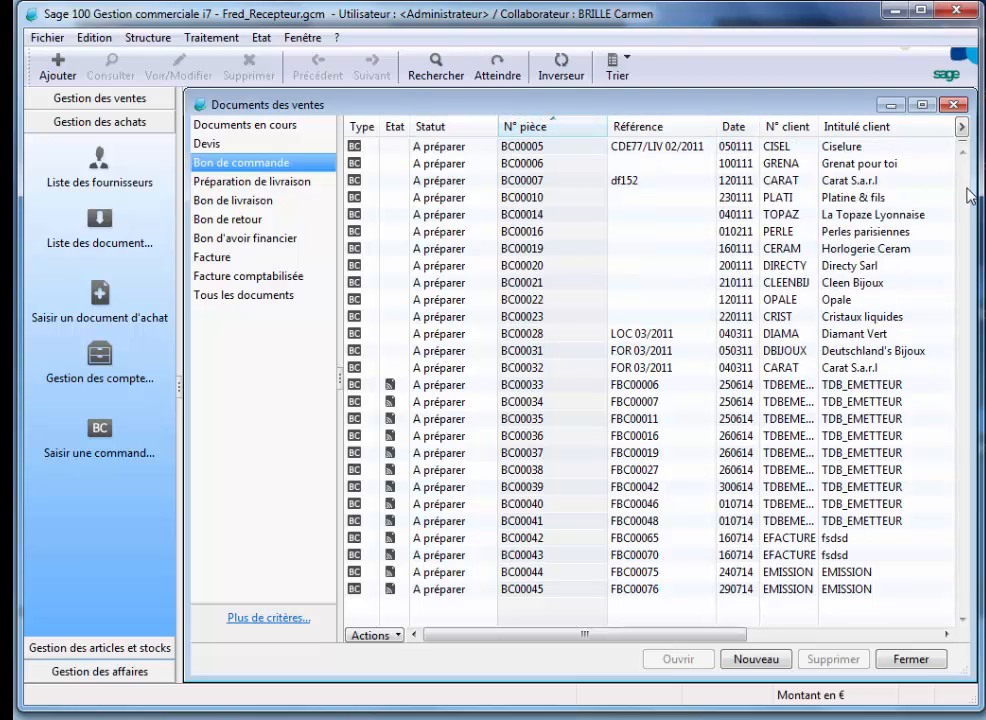
Step: Open the EMISSION sales order dated 290714, examine its GRAVURE line, and close the order
{"action": "left_click", "coordinate": [588, 589]}
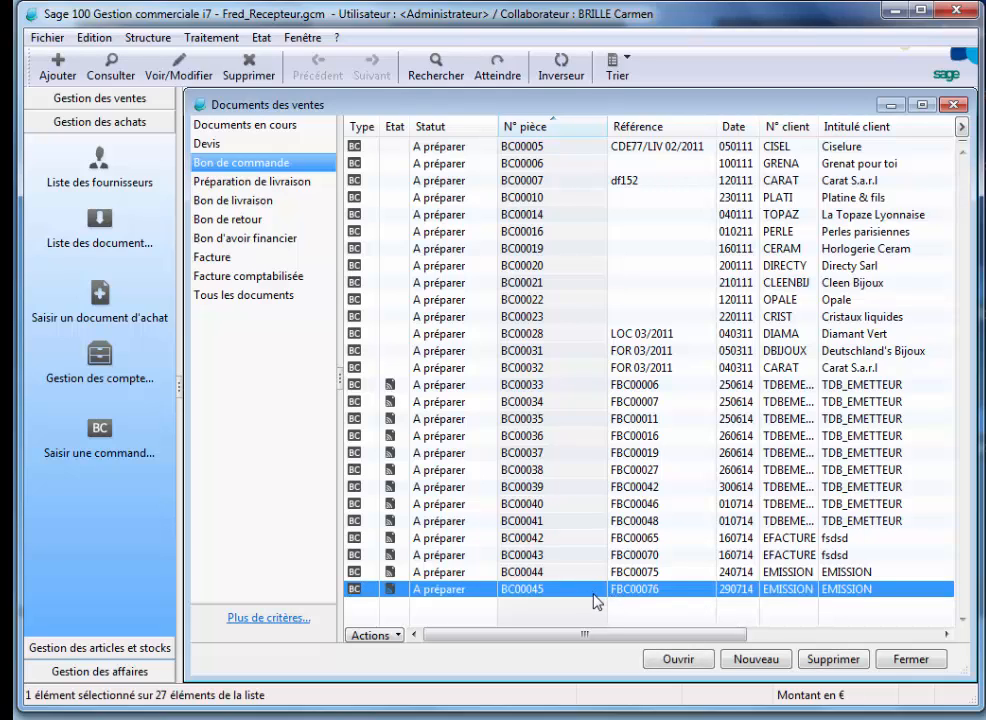
{"action": "double_click", "coordinate": [593, 592]}
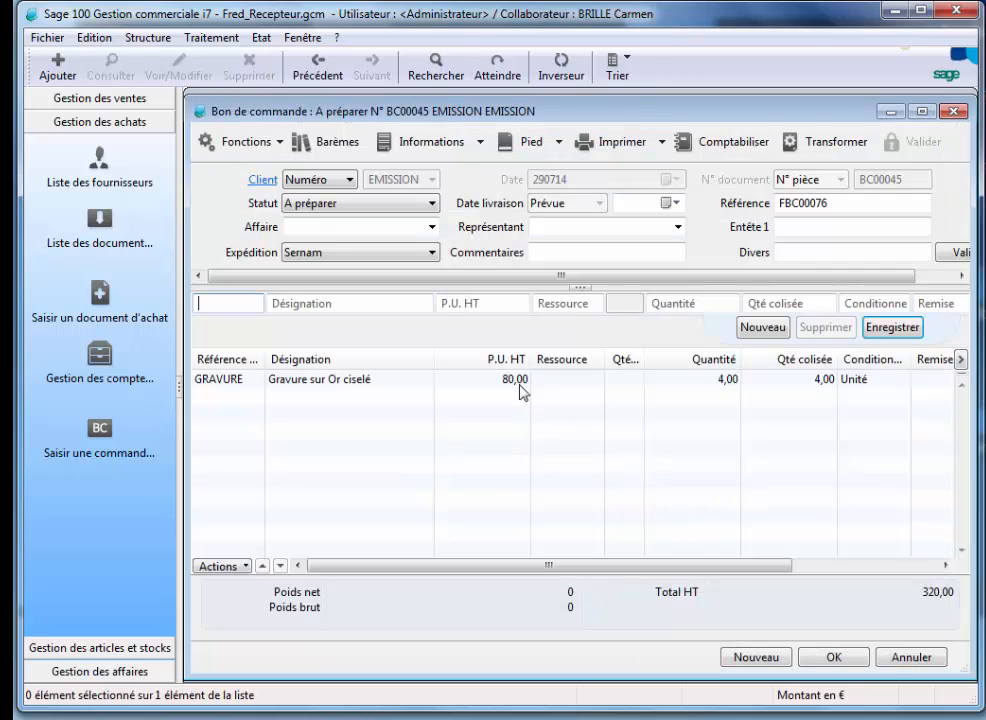
{"action": "left_click", "coordinate": [345, 383]}
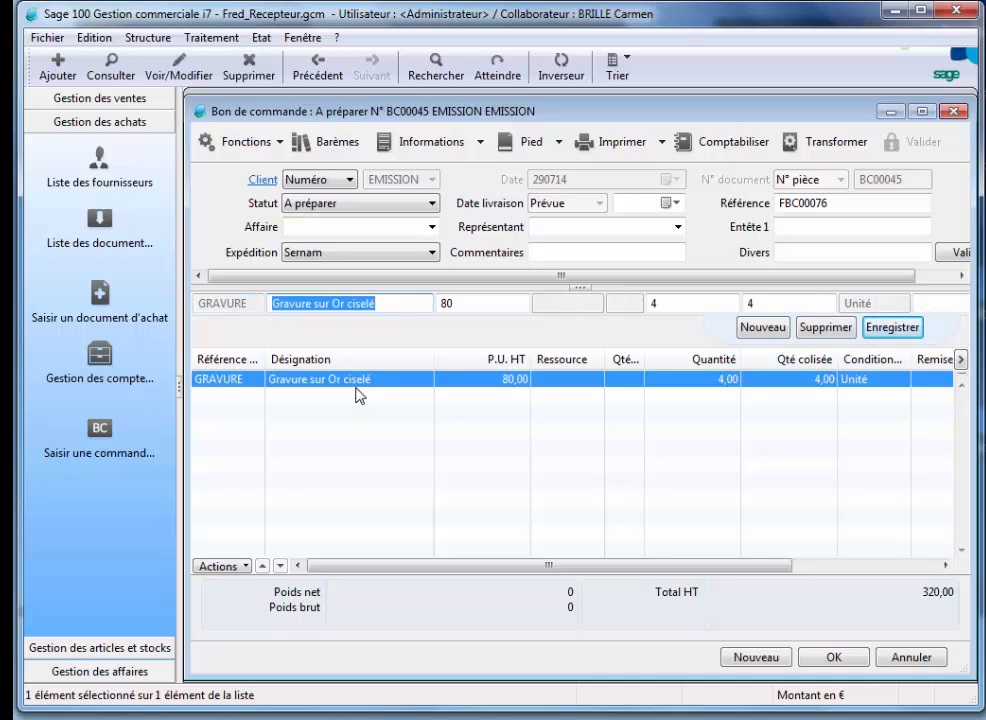
{"action": "left_click", "coordinate": [835, 660]}
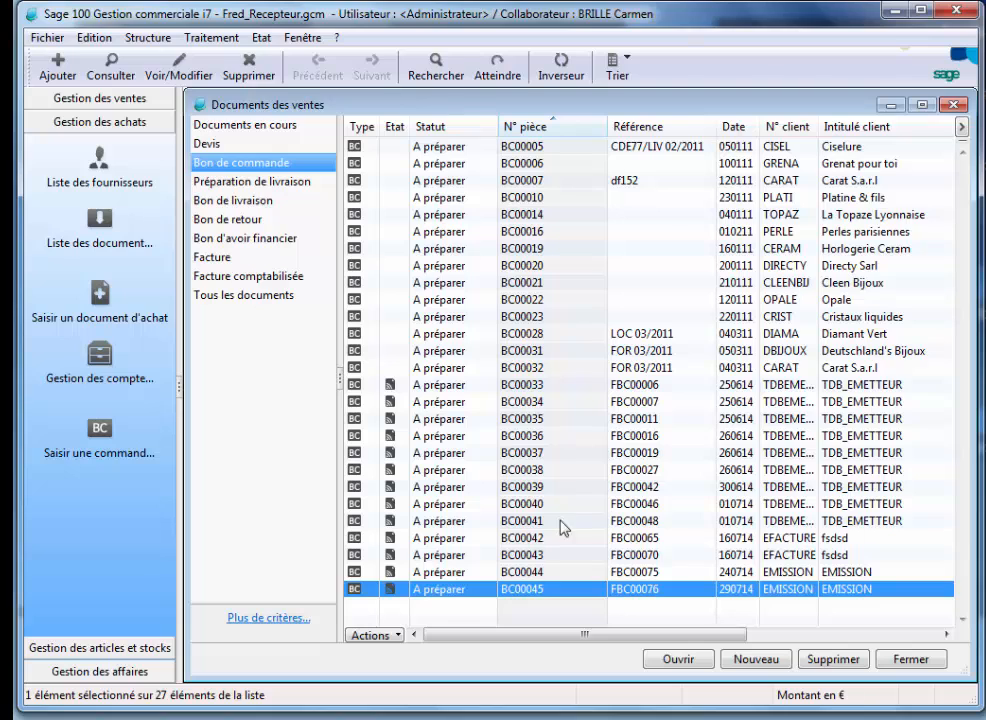
Step: View the eFacture PDF of the EMISSION sales order dated 290714, then close the PDF, the order and the sales documents list
{"action": "double_click", "coordinate": [519, 594]}
{"action": "left_click", "coordinate": [276, 146]}
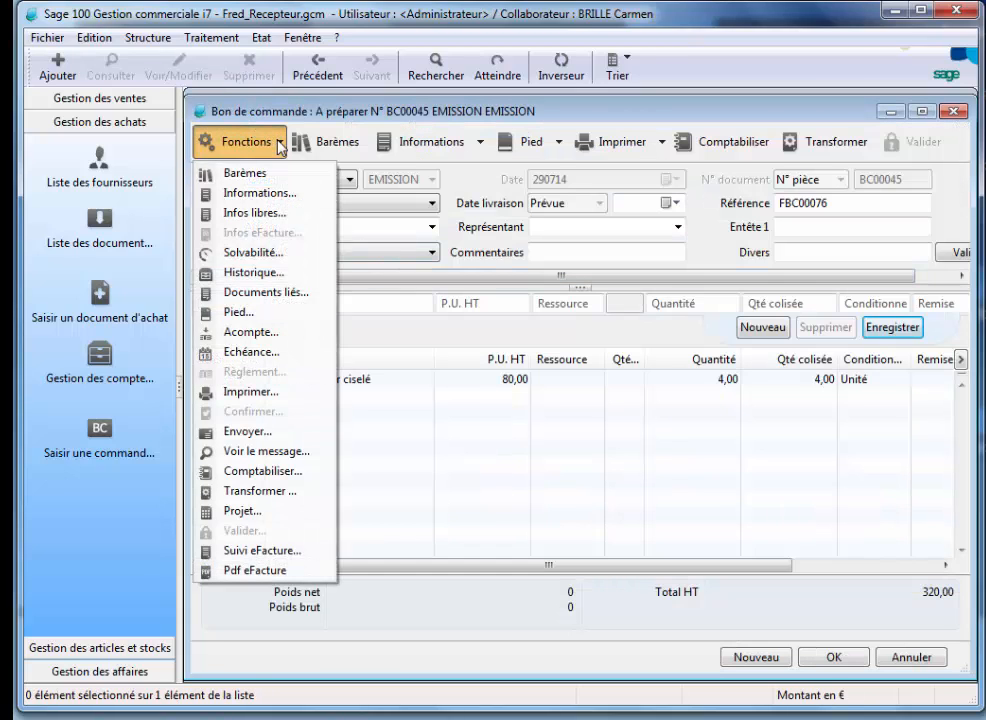
{"action": "left_click", "coordinate": [258, 572]}
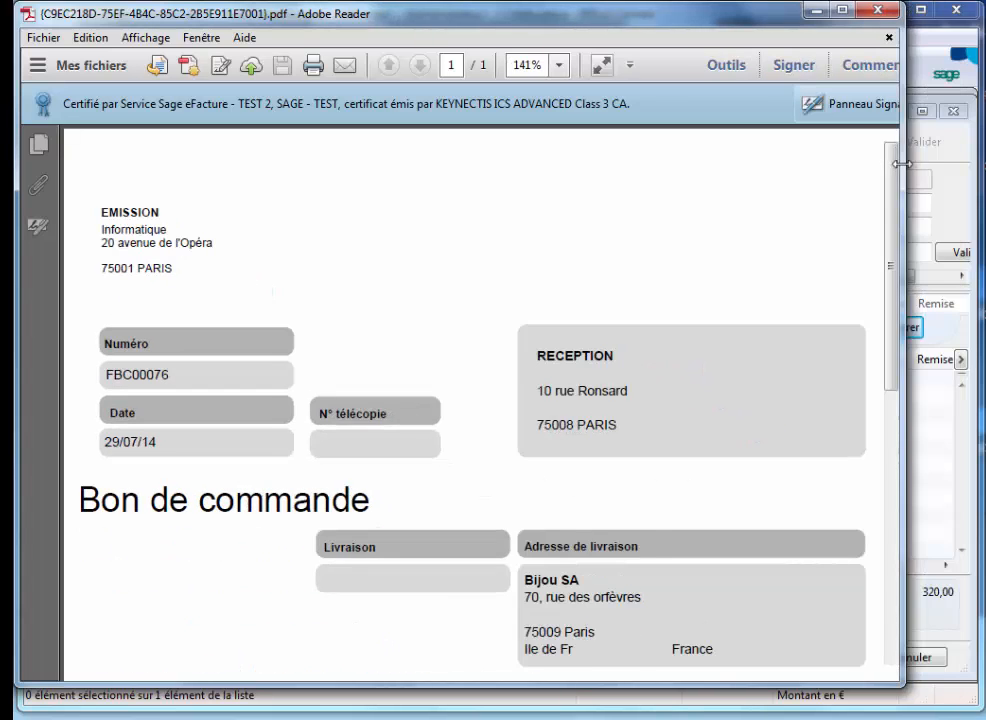
{"action": "left_click_drag", "start_coordinate": [962, 165], "coordinate": [963, 352]}
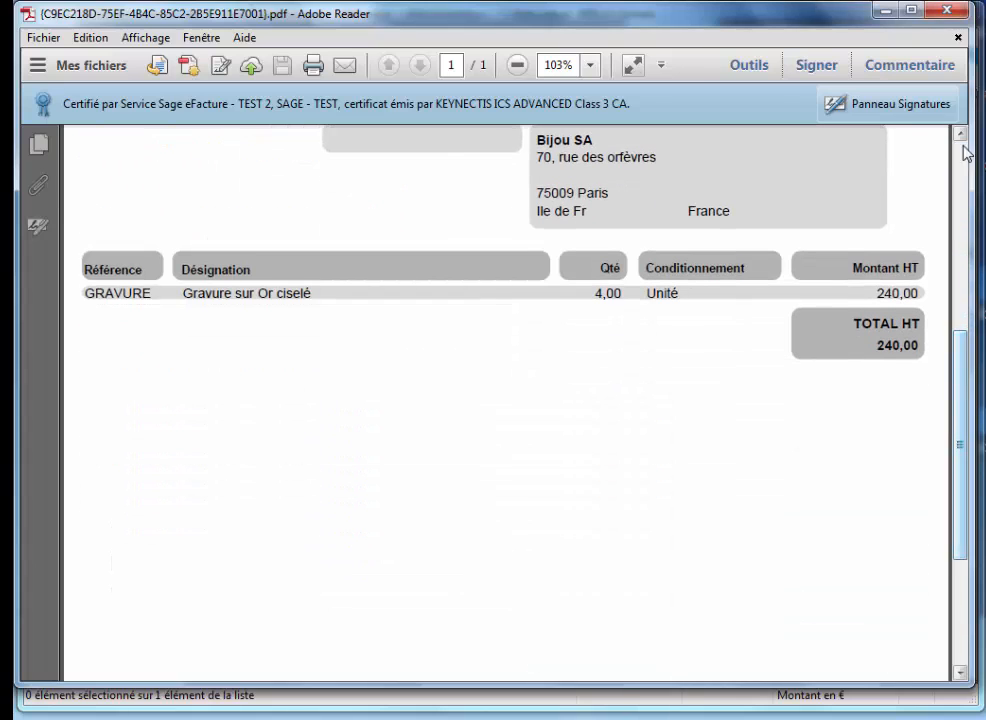
{"action": "left_click", "coordinate": [945, 12]}
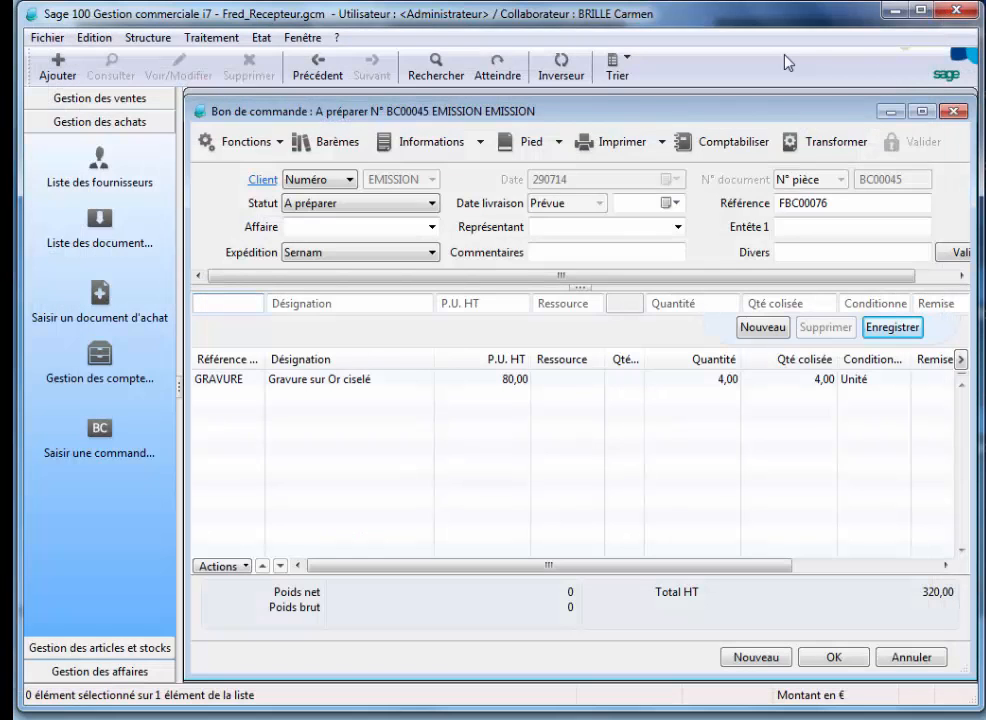
{"action": "left_click", "coordinate": [951, 111]}
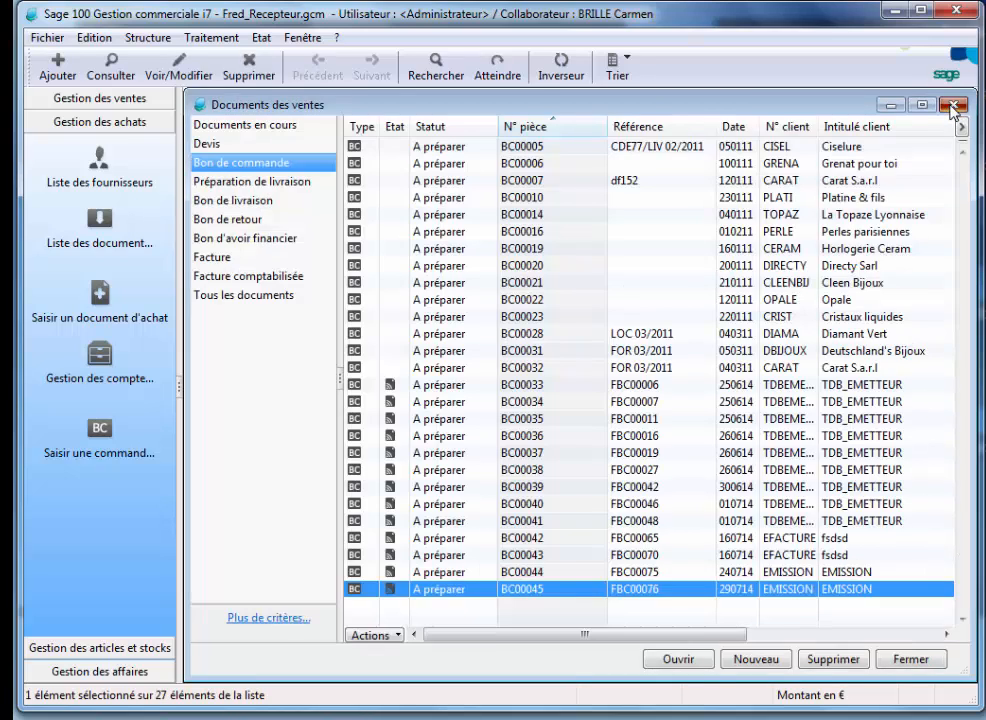
{"action": "left_click", "coordinate": [951, 111]}
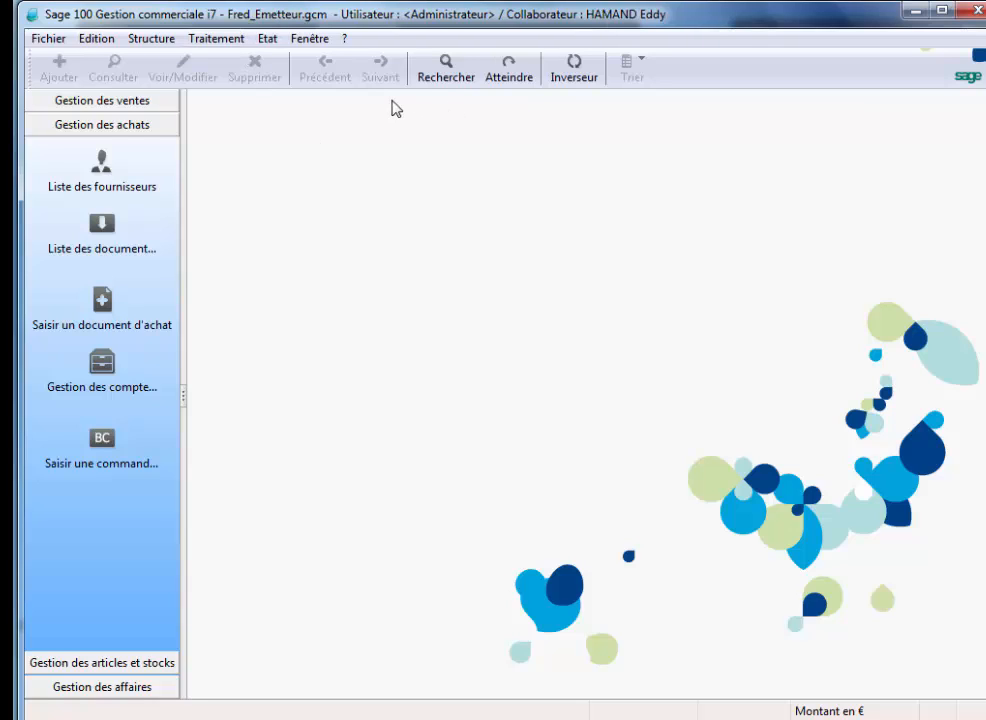
Step: In the sender's file Fred_Emetteur, open the Sage eFacture follow-up of transmitted orders in a maximized window
{"action": "left_click", "coordinate": [195, 40]}
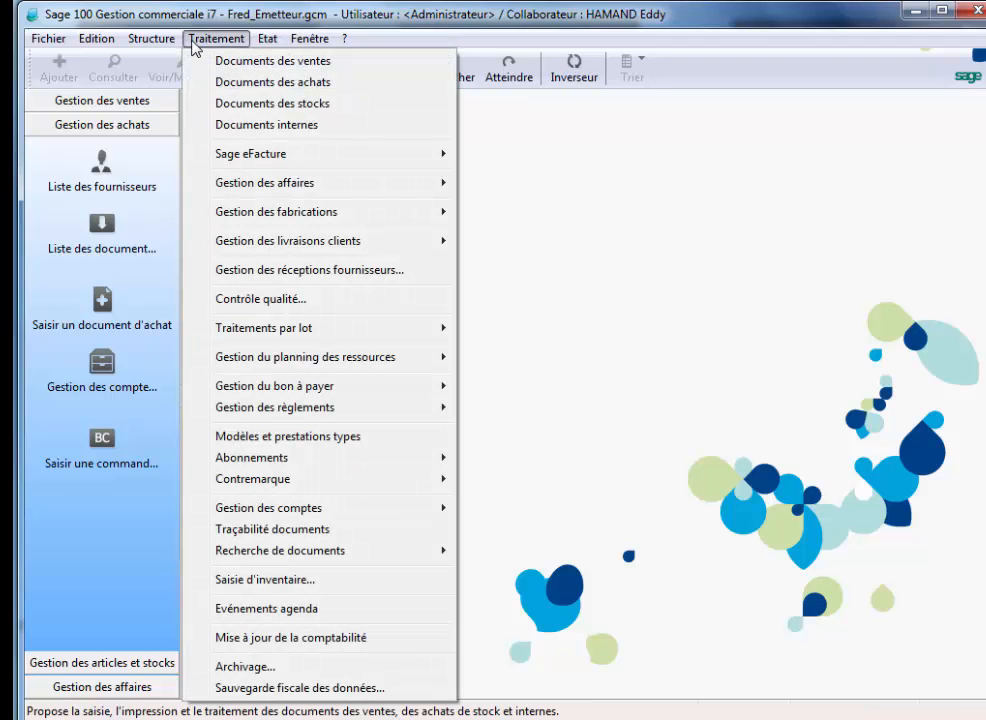
{"action": "mouse_move", "coordinate": [308, 154]}
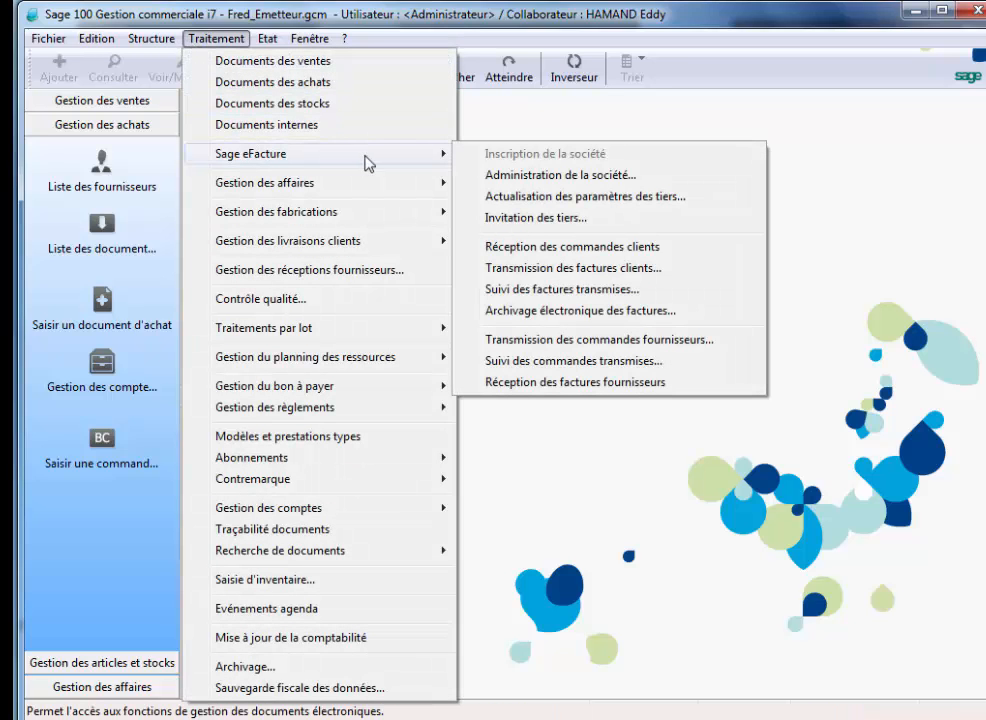
{"action": "left_click", "coordinate": [622, 362]}
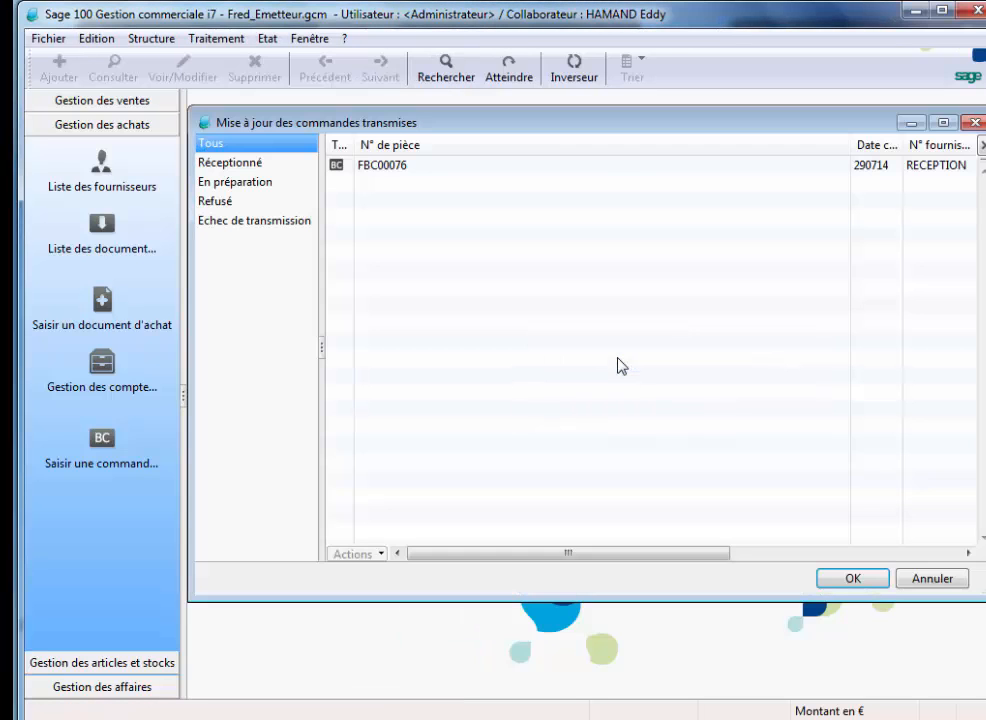
{"action": "left_click", "coordinate": [950, 122]}
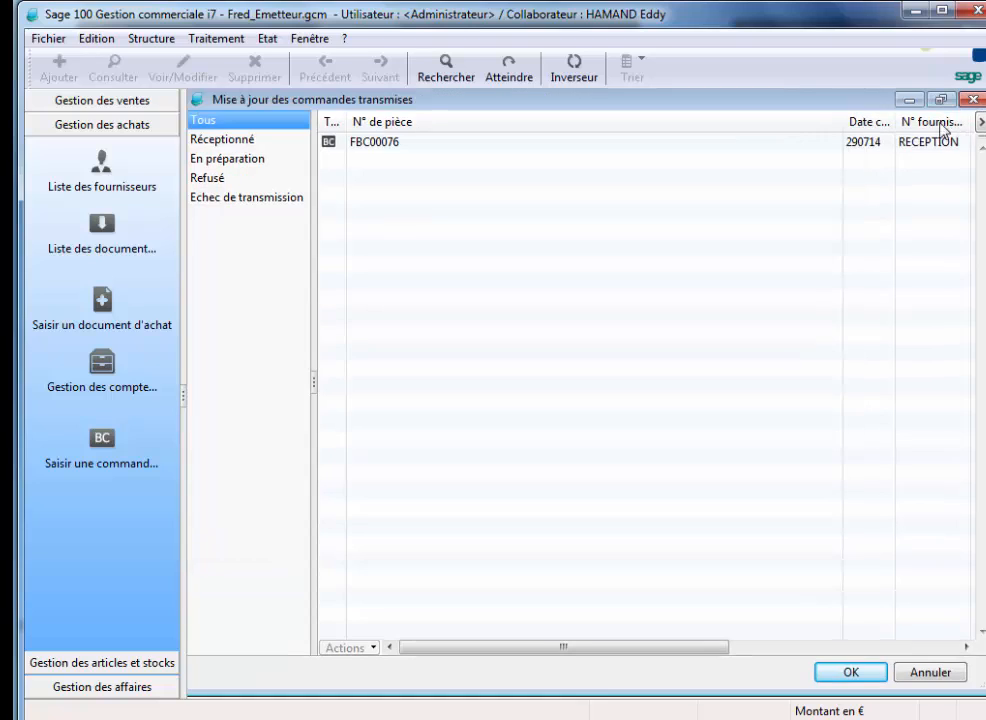
Step: Check the eFacture status and comment of the order transmitted to RECEPTION, widening the supplier number column, and open the order
{"action": "left_click", "coordinate": [442, 146]}
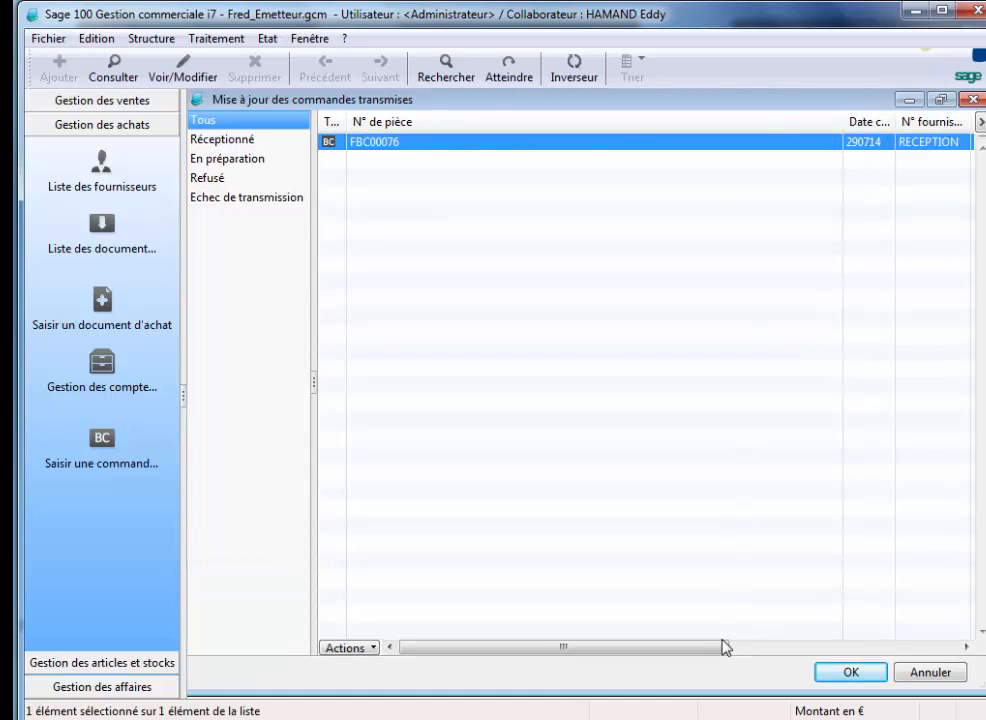
{"action": "left_click_drag", "start_coordinate": [728, 649], "coordinate": [894, 650]}
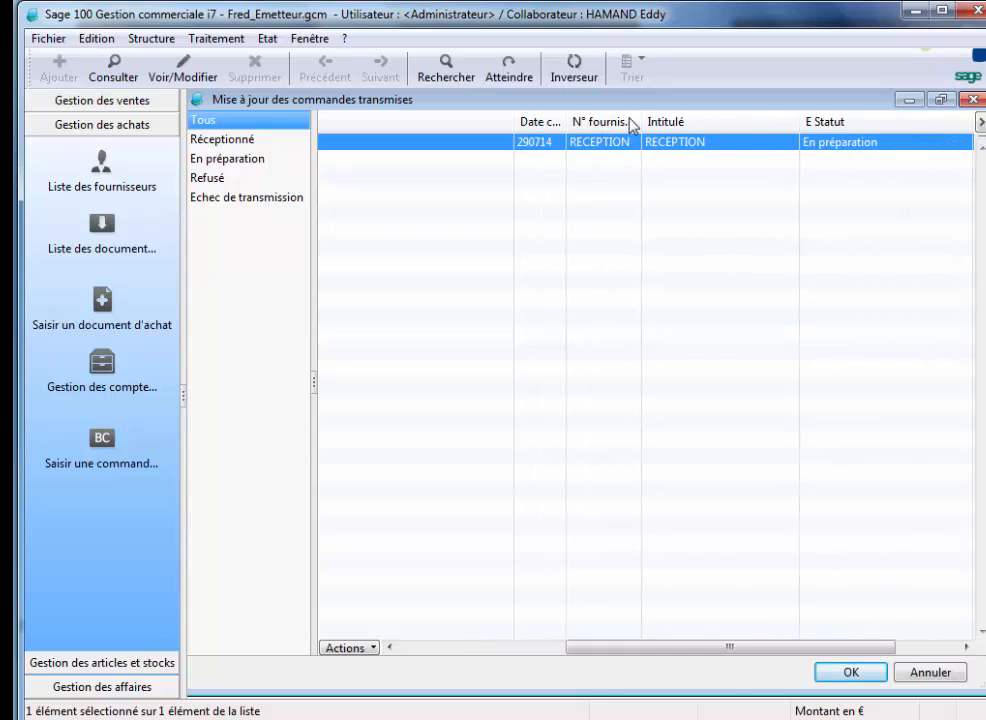
{"action": "left_click_drag", "start_coordinate": [641, 121], "coordinate": [683, 121]}
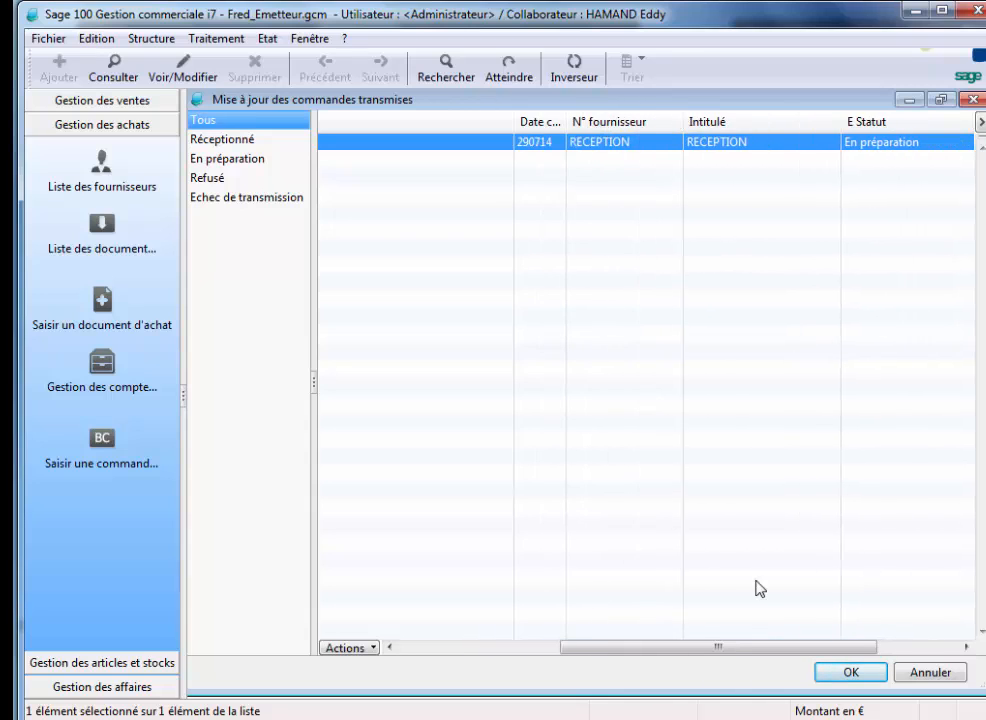
{"action": "left_click_drag", "start_coordinate": [744, 645], "coordinate": [870, 657]}
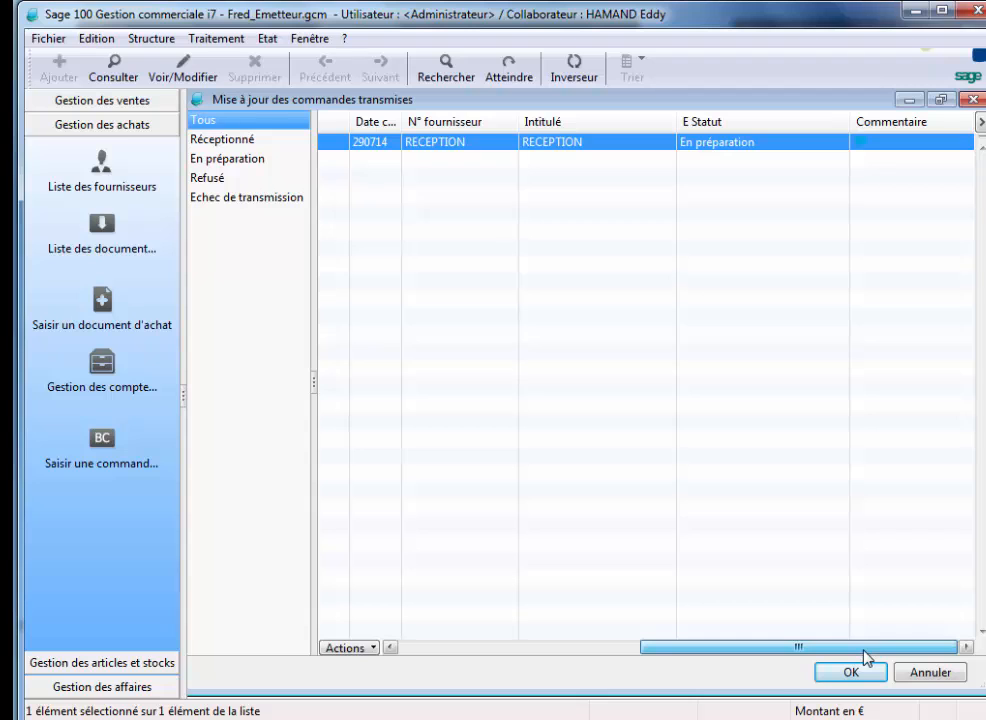
{"action": "double_click", "coordinate": [873, 150]}
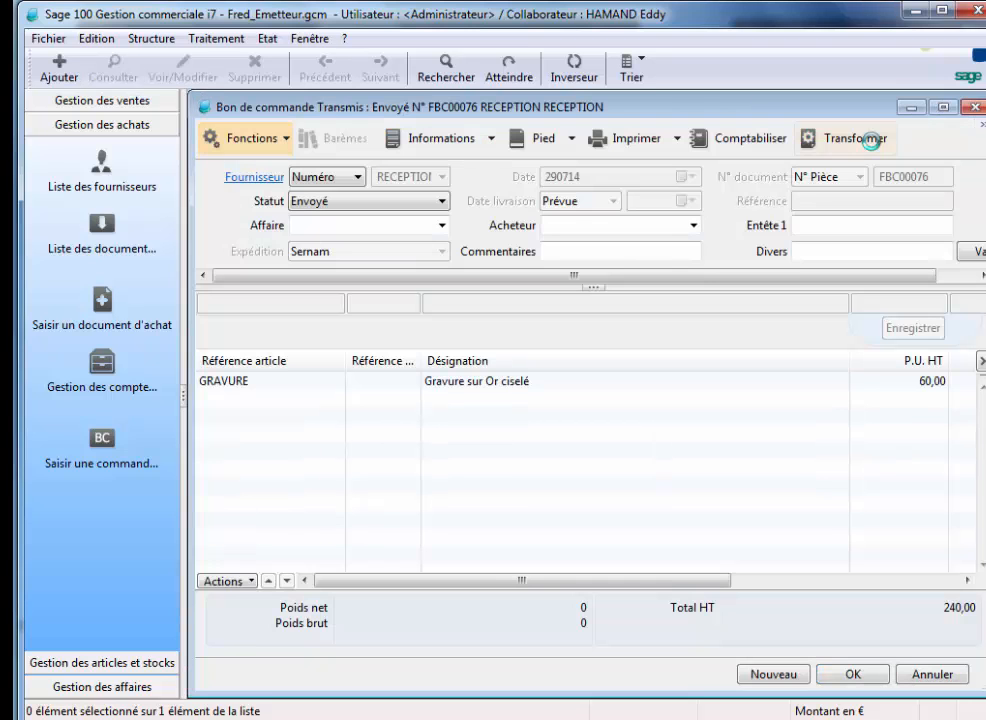